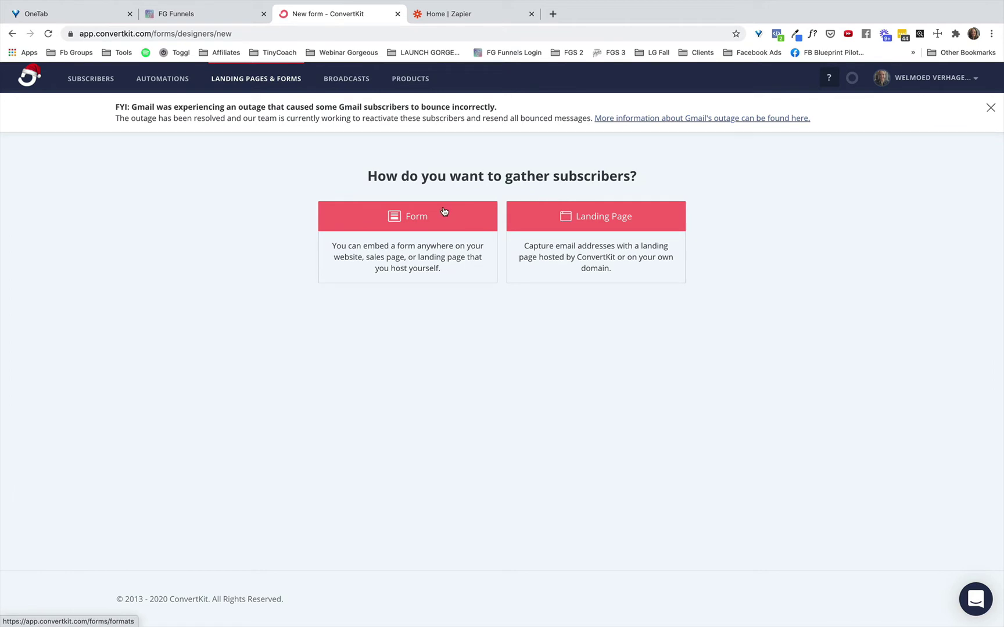
Step: Start a new inline ConvertKit form from the Clare template
left_click(444, 213)
left_click(320, 283)
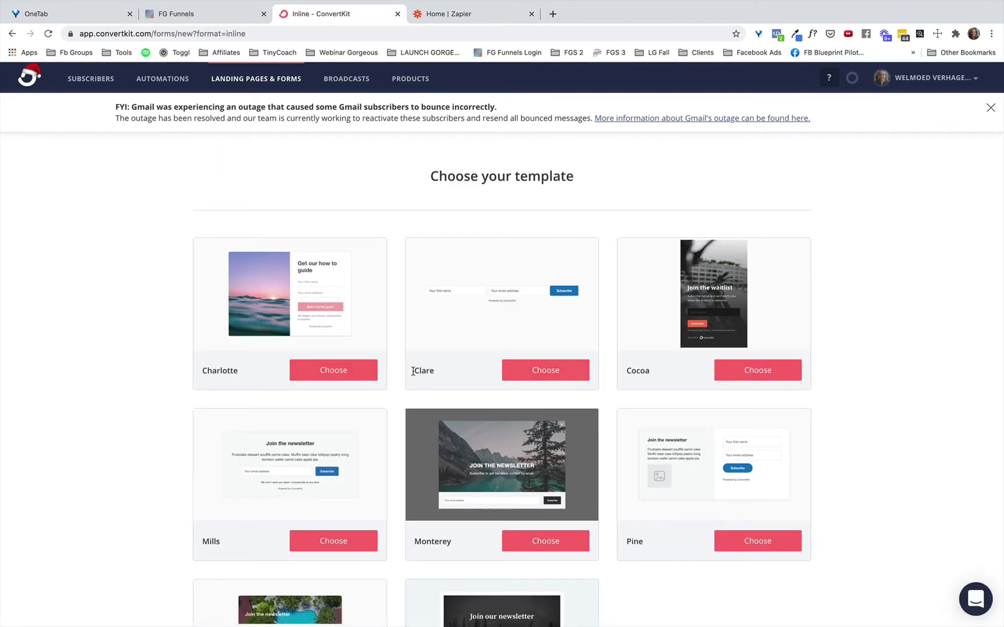
left_click(536, 373)
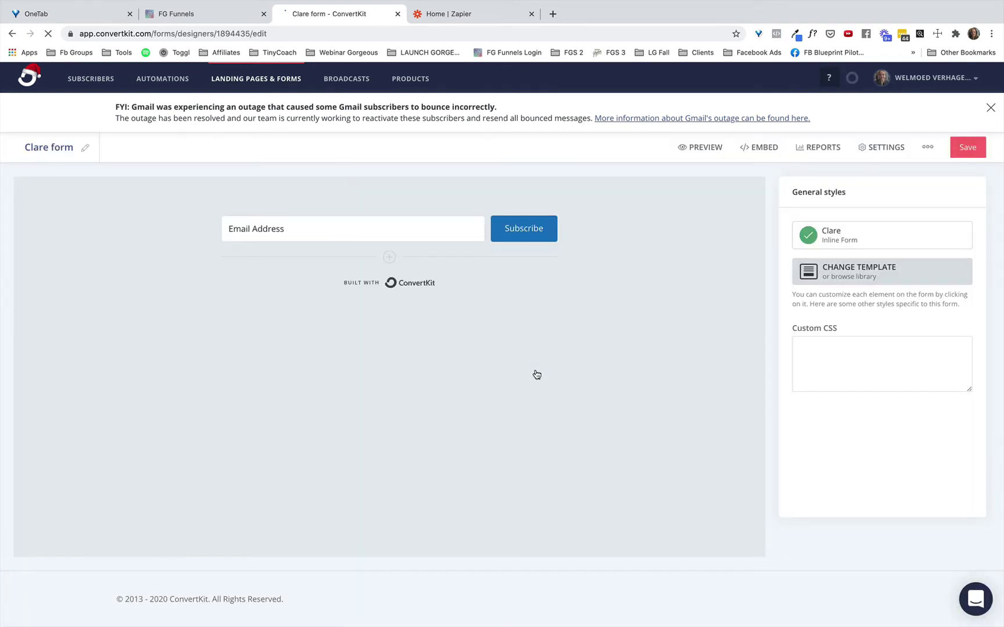
Step: Add a required First Name custom field and move it before Email Address
left_click(389, 258)
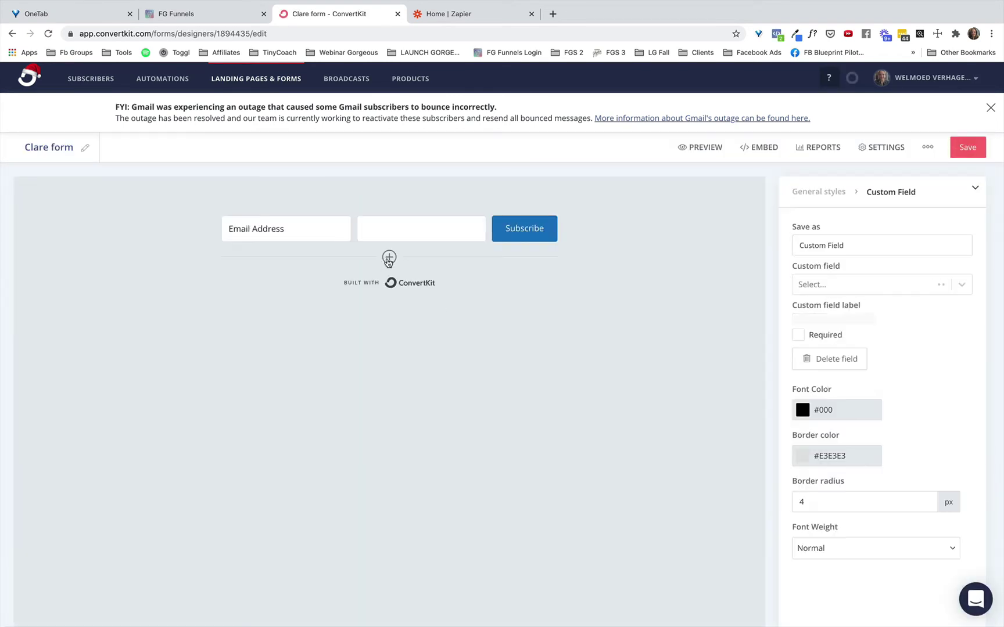
left_click(813, 285)
left_click(806, 311)
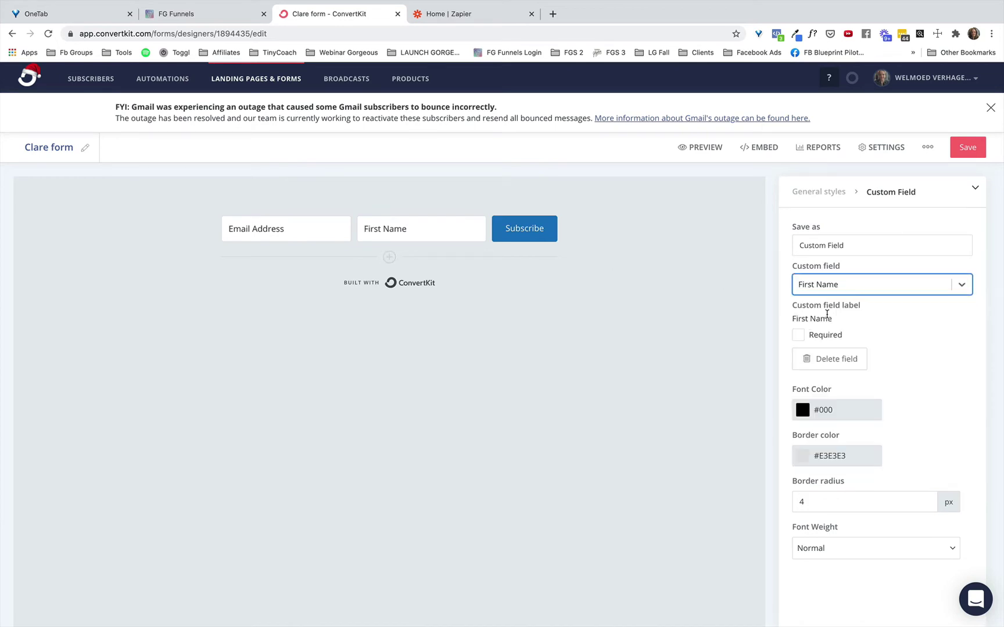
left_click(799, 335)
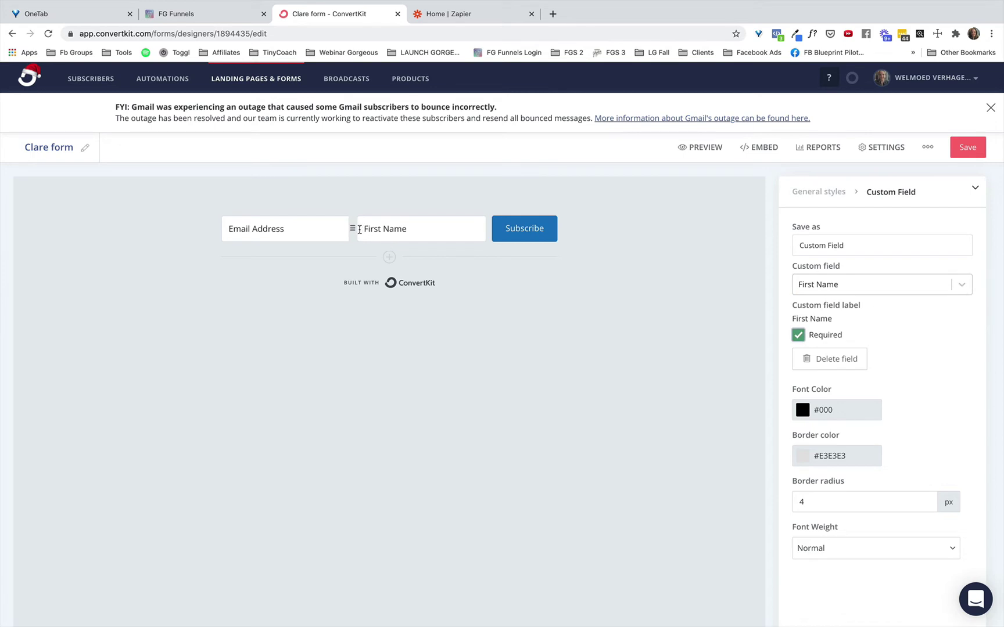
left_click_drag(353, 229, 230, 228)
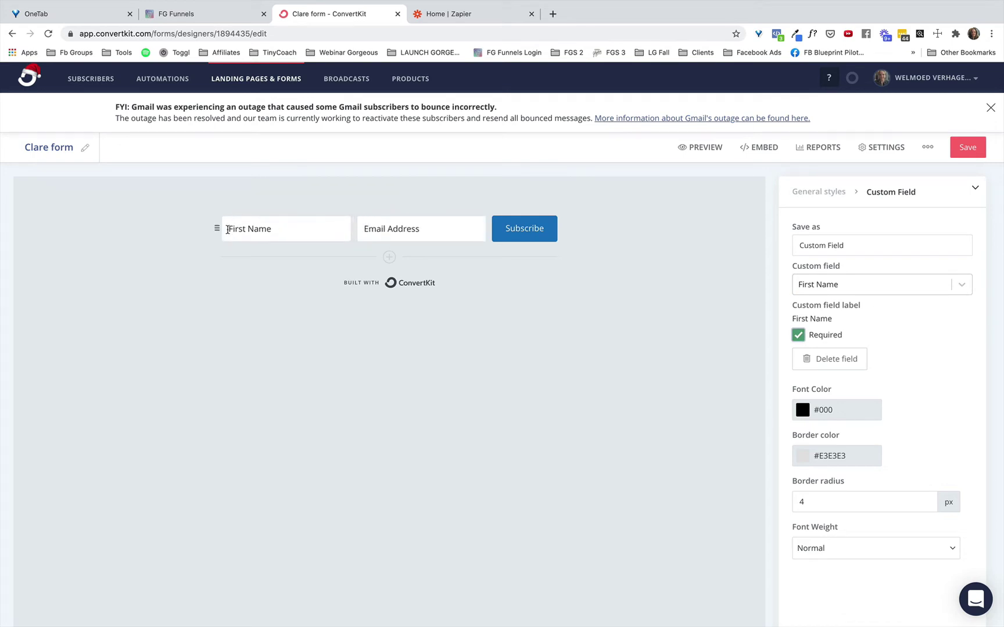
Step: In the form's Incentive settings, uncheck Send incentive email and save the settings
left_click(886, 148)
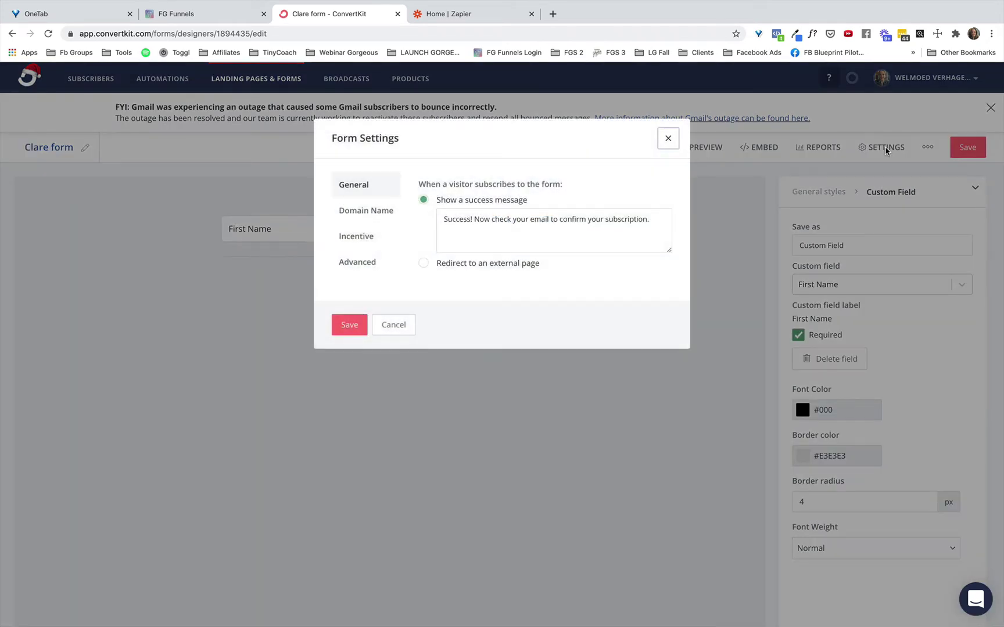
left_click(353, 236)
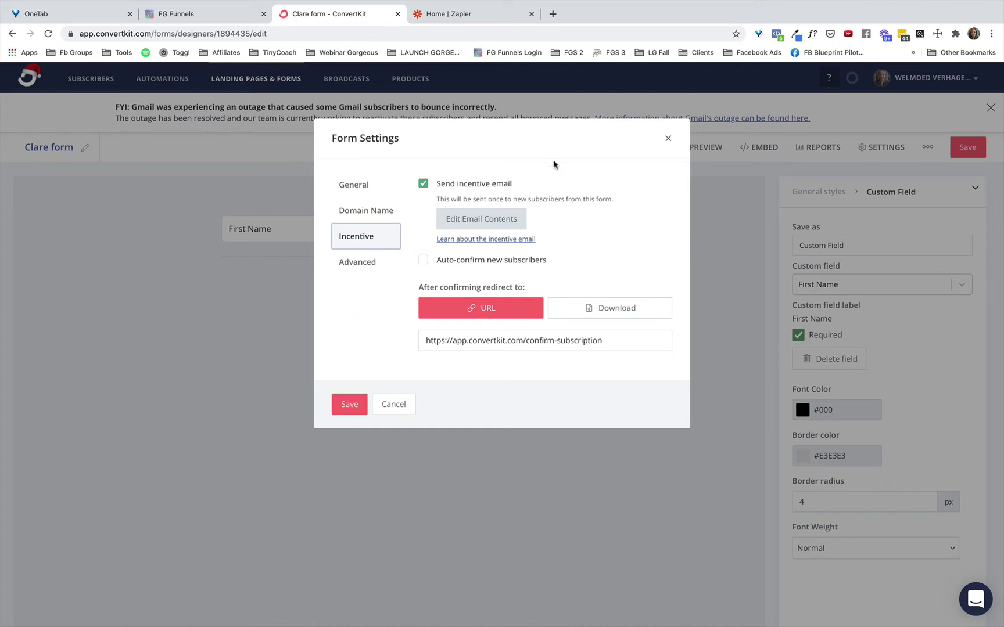
left_click(498, 222)
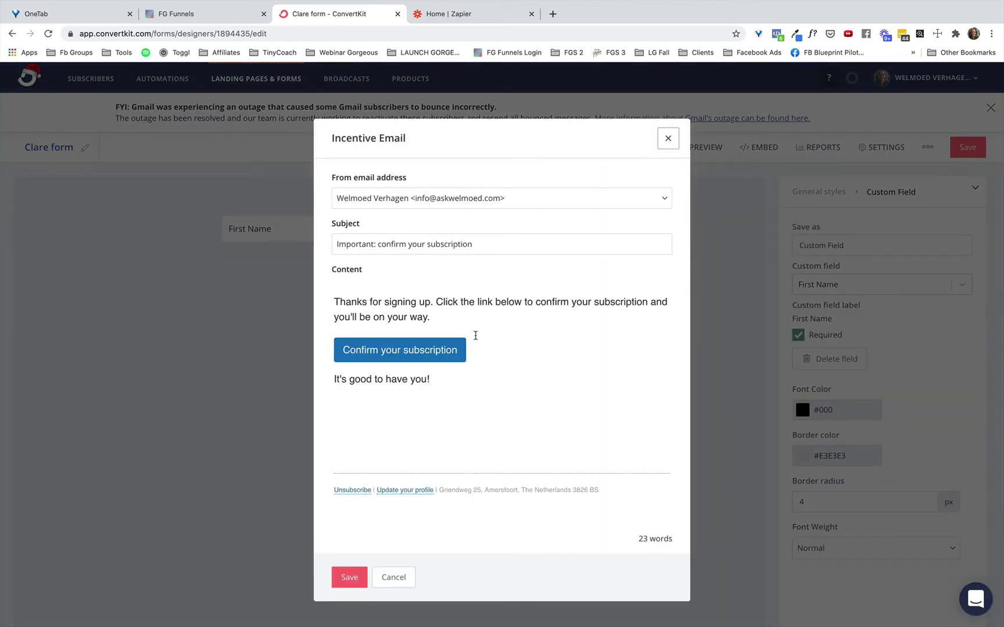
left_click(667, 138)
left_click(423, 183)
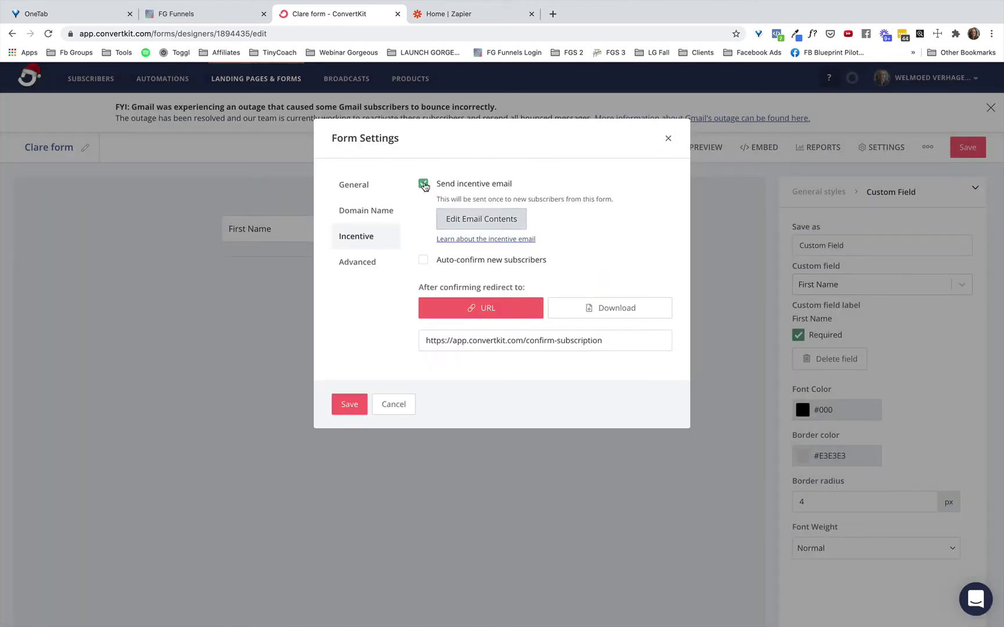
left_click(344, 316)
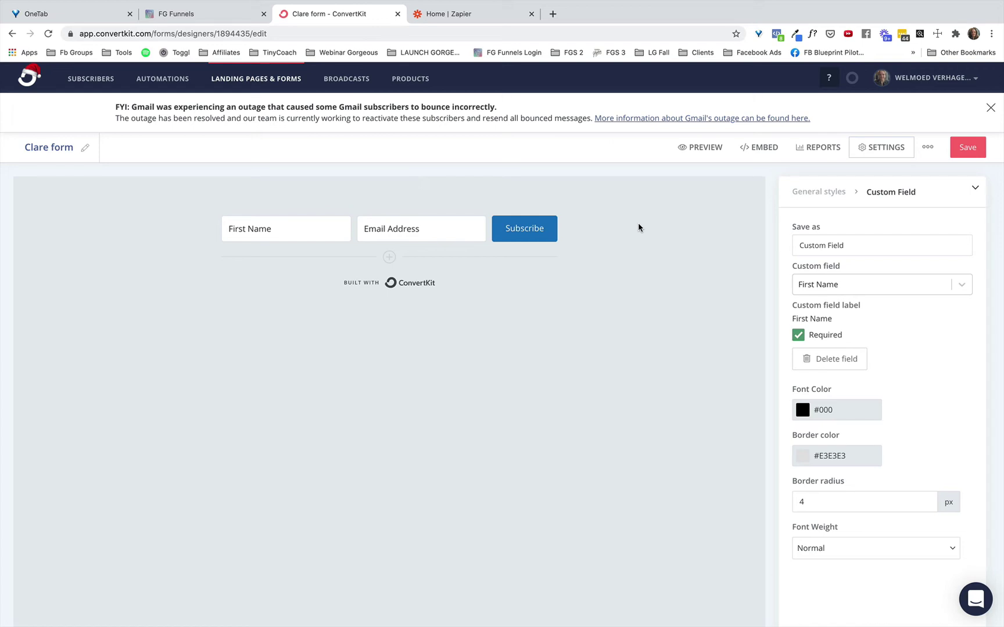
left_click(85, 147)
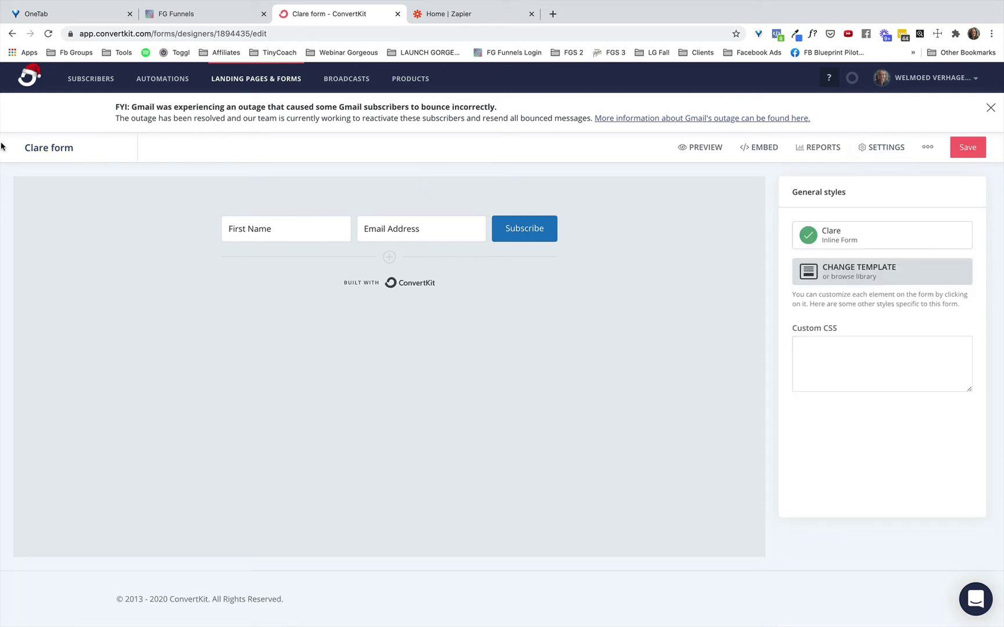
Step: Retitle the Clare form 'FGF Lead Magnet Example', save it, and go to the FG Funnels tab
left_click_drag(75, 146, 9, 149)
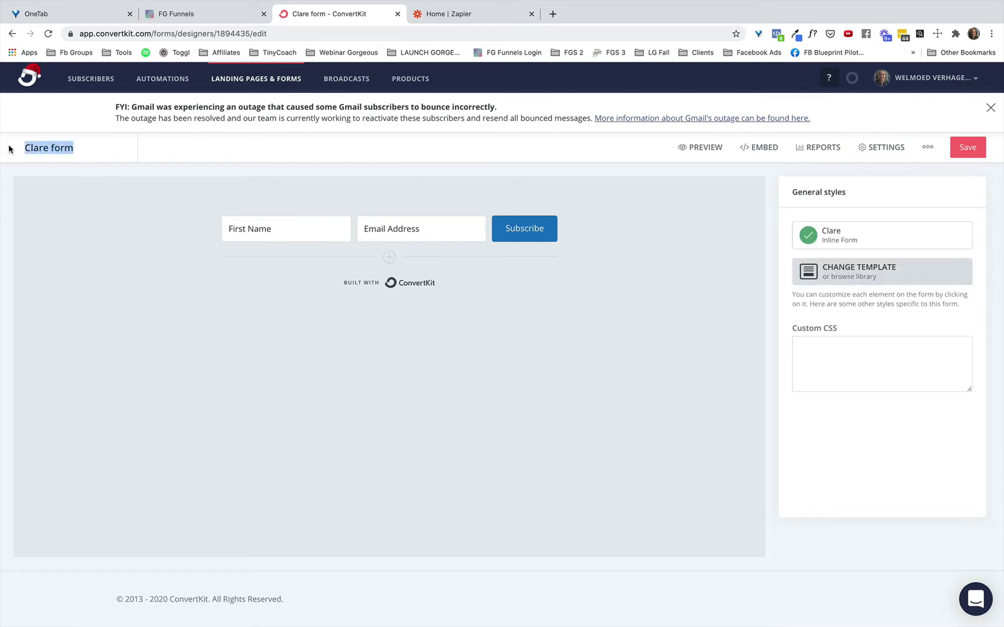
type("Lead Magn")
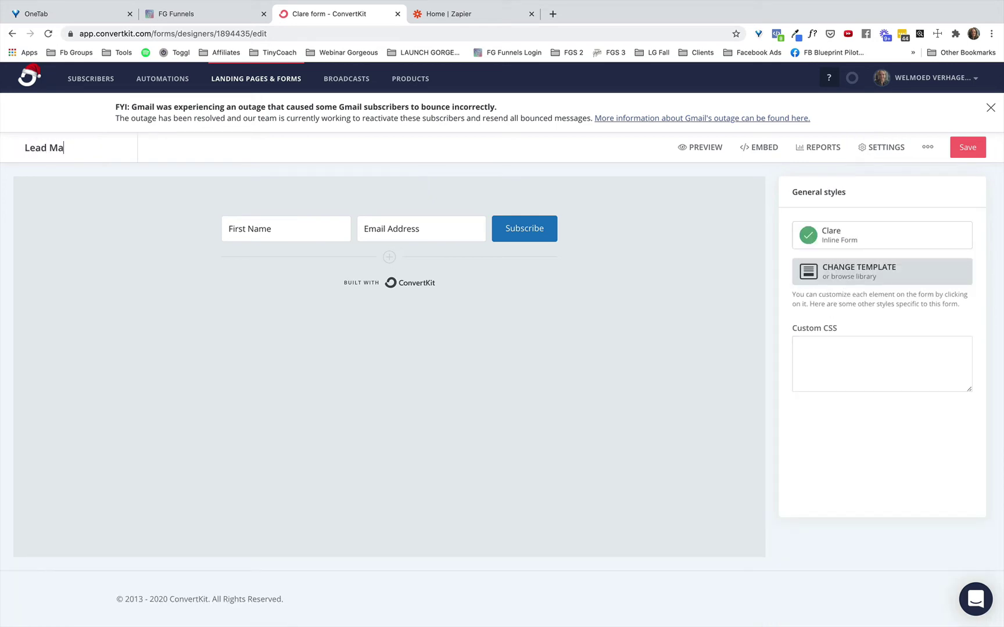
key("BackSpace")
type("net Example")
key("Home")
type("FGF")
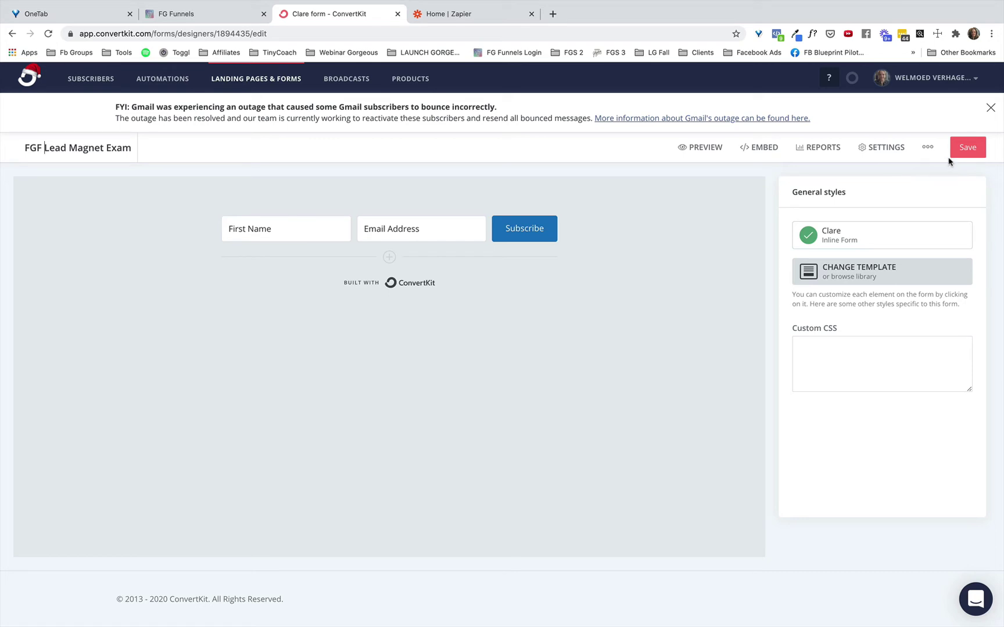
left_click(965, 147)
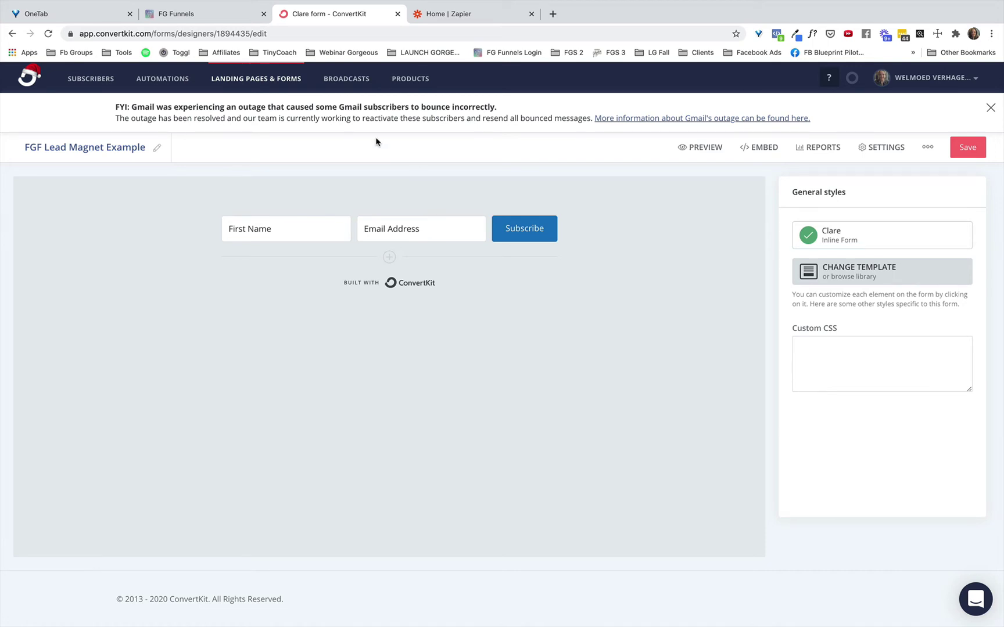
left_click(226, 11)
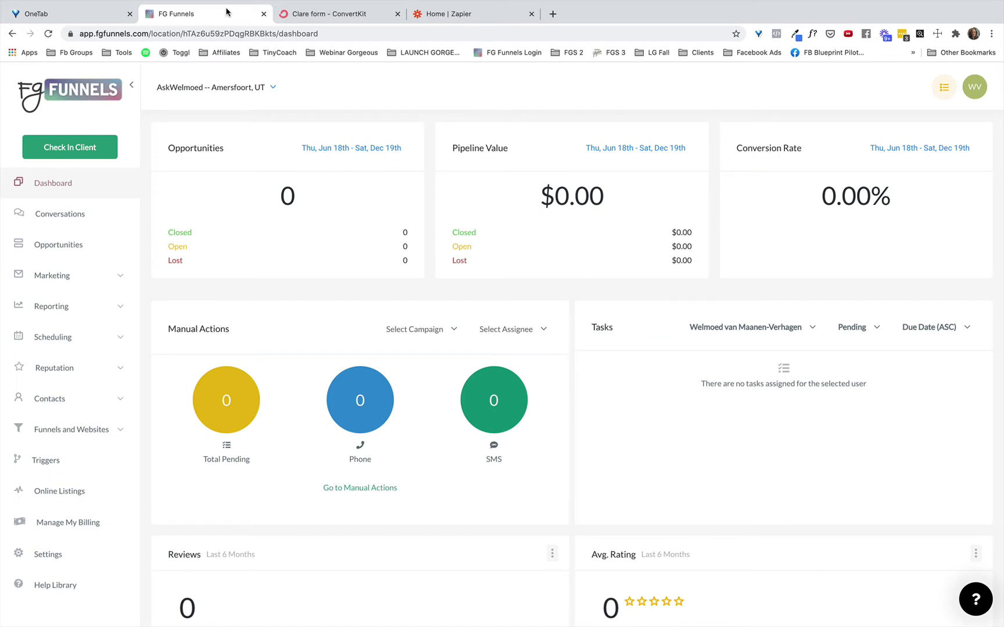
Step: Go to Marketing > Form Builder and locate the Rustic form
left_click(47, 276)
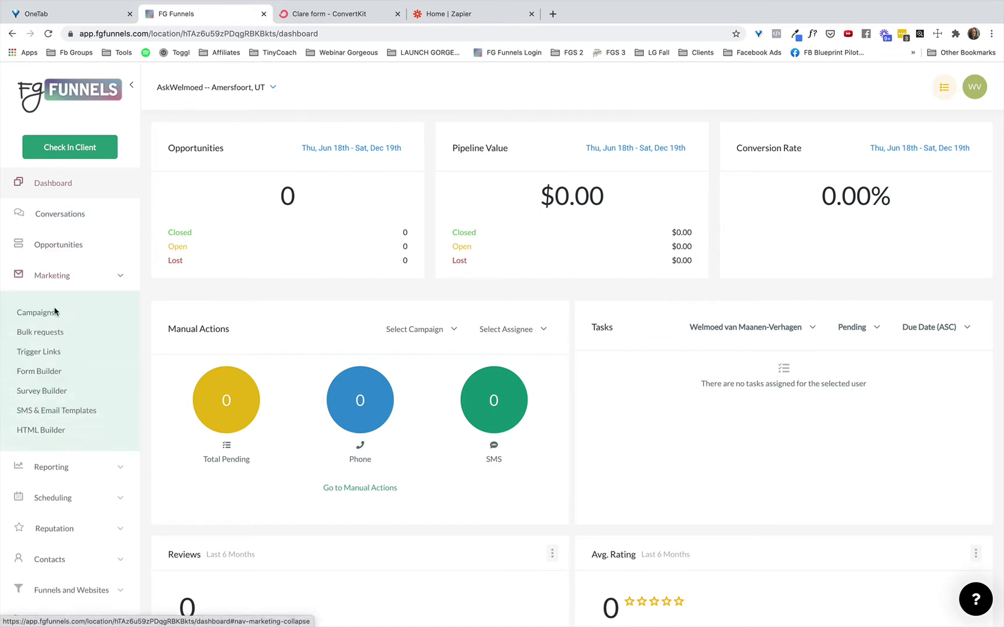
left_click(45, 375)
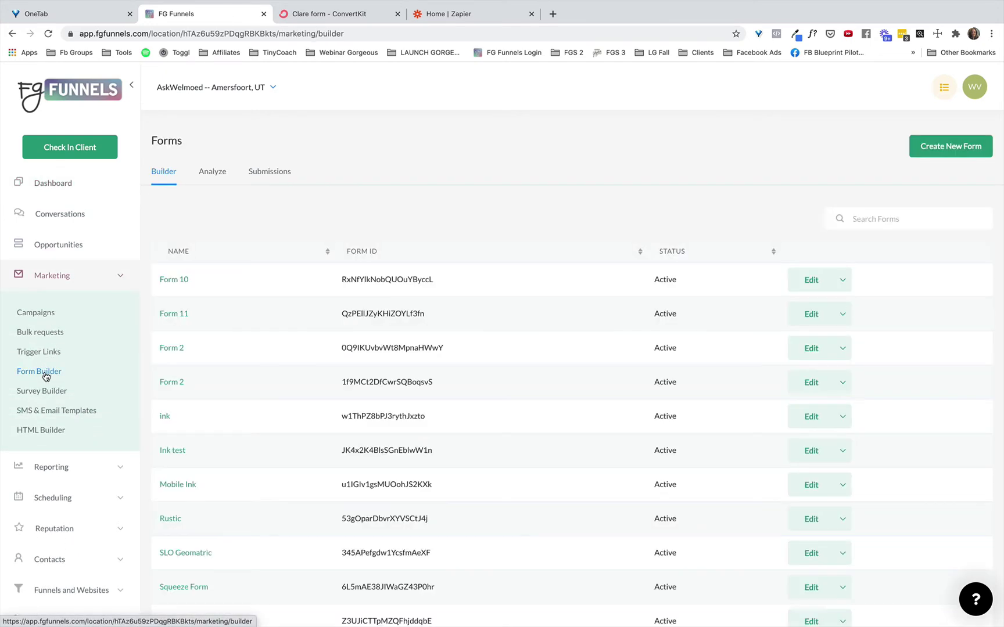
scroll(179, 327, "down", 3)
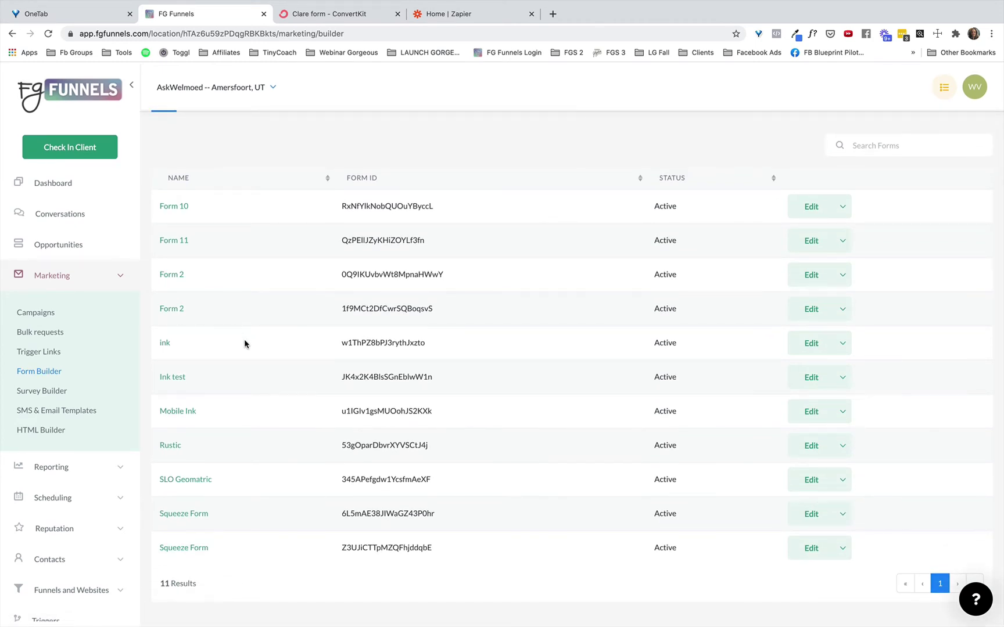
scroll(244, 342, "up", 3)
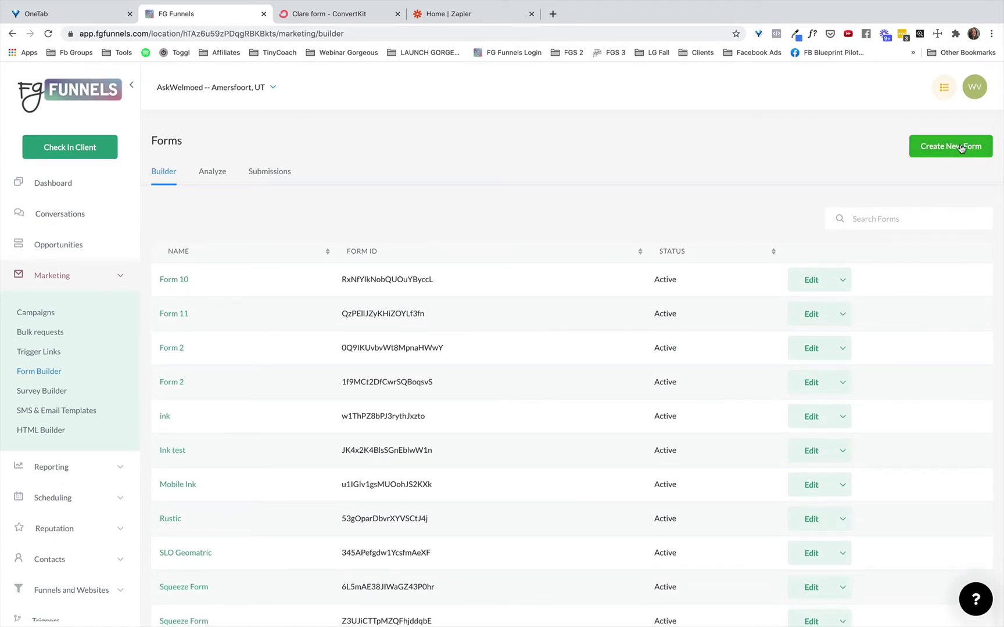
scroll(717, 179, "down", 3)
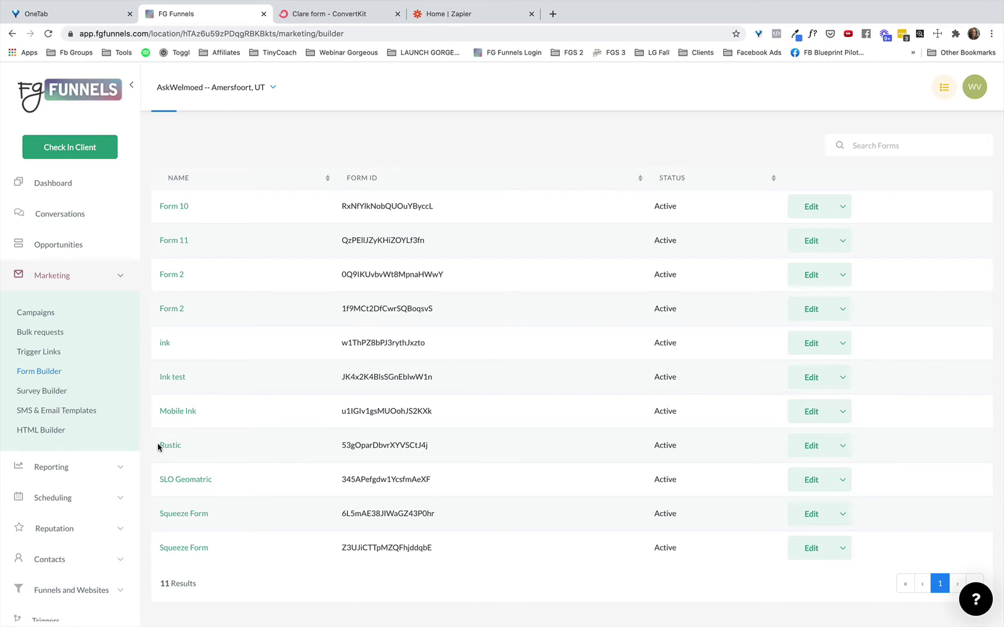
Step: Copy the Rustic form as 'FGF Lead Magnet Example' and open it in the builder
left_click(843, 446)
left_click(821, 471)
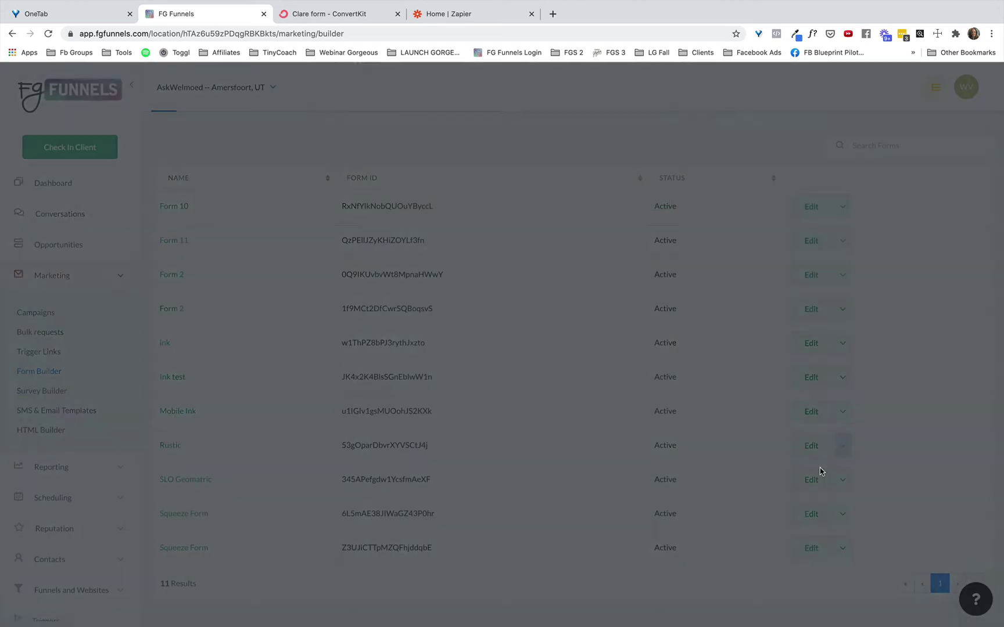
triple_click(441, 162)
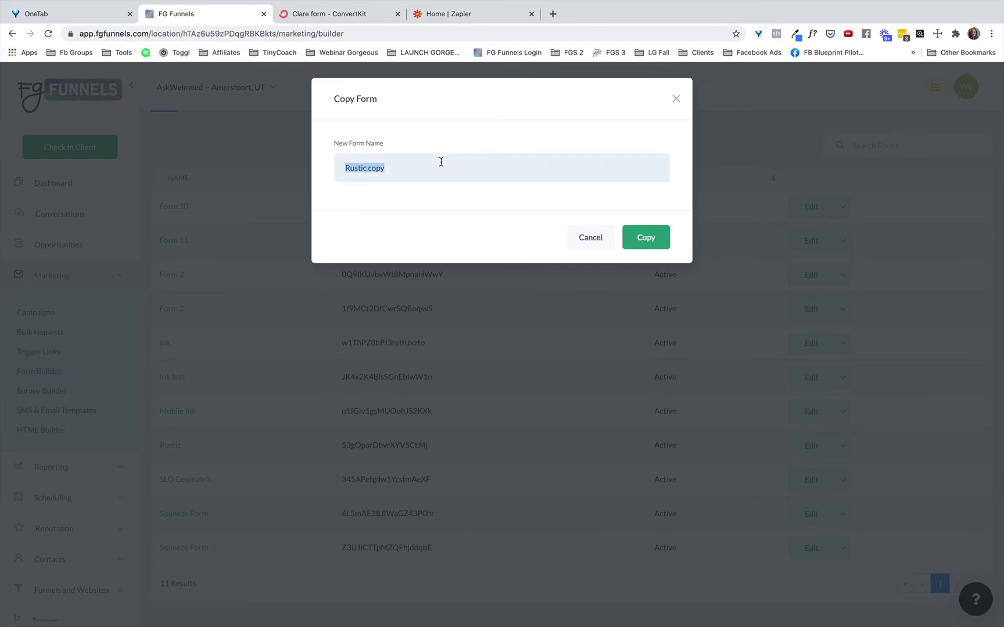
type("FGF Lead Magnet Example")
left_click(643, 238)
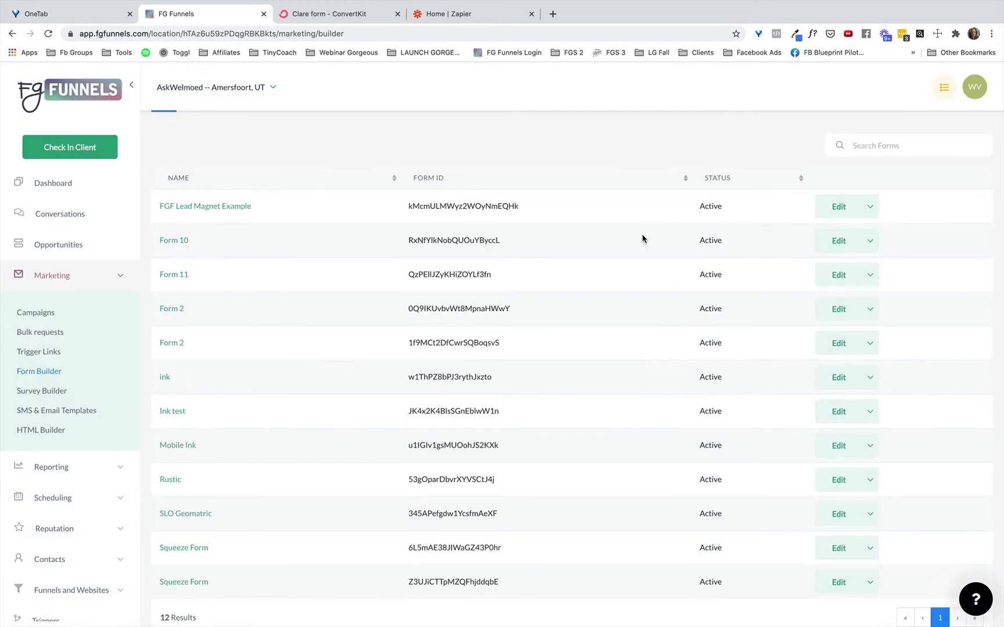
left_click(209, 208)
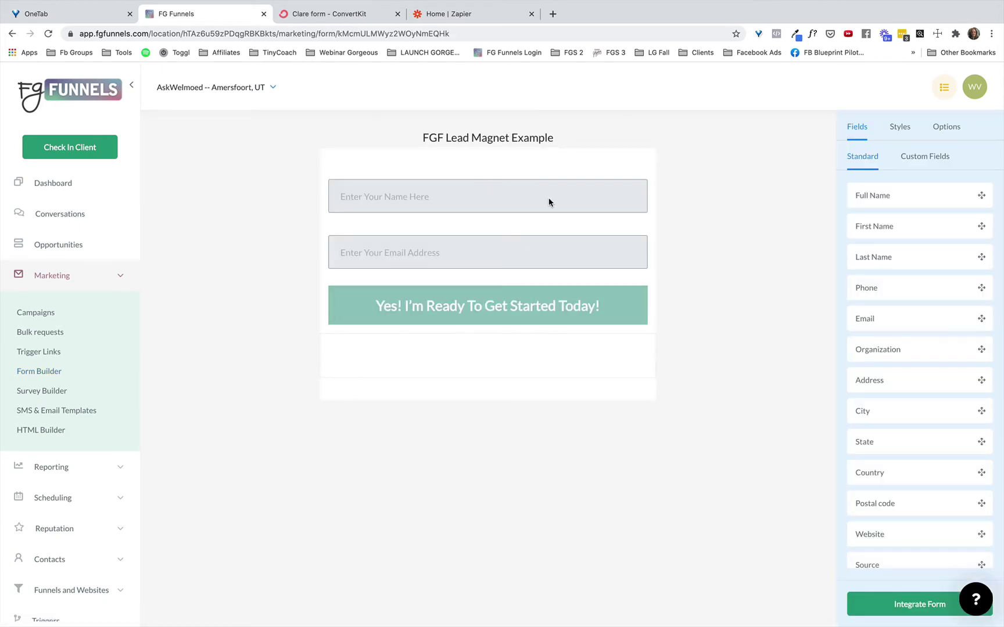
Step: Add a First Name field to the form and delete the 'Enter Your Name Here' field
left_click(379, 200)
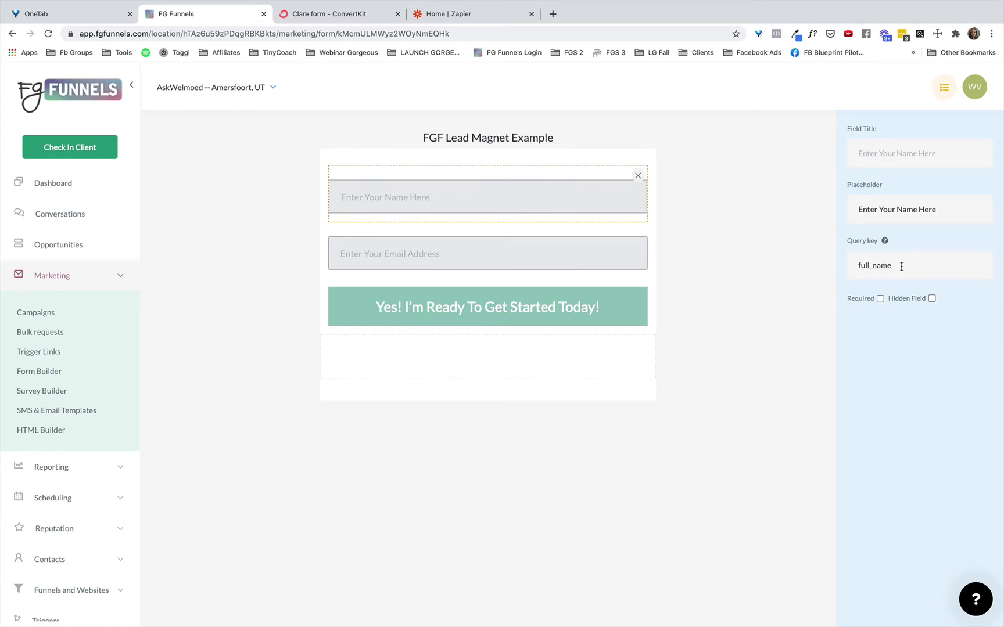
left_click(726, 202)
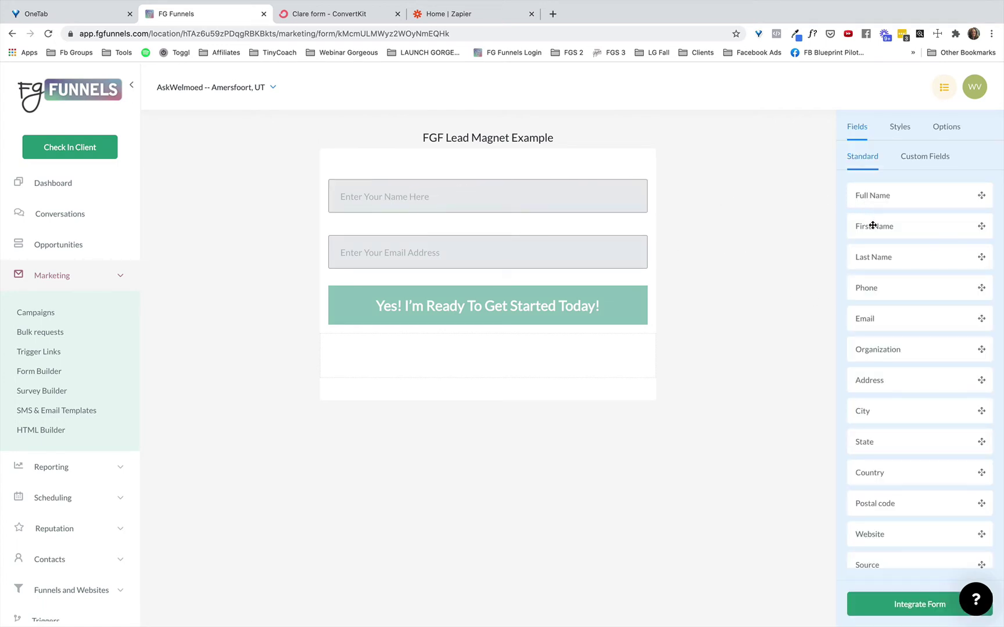
left_click_drag(872, 225, 518, 176)
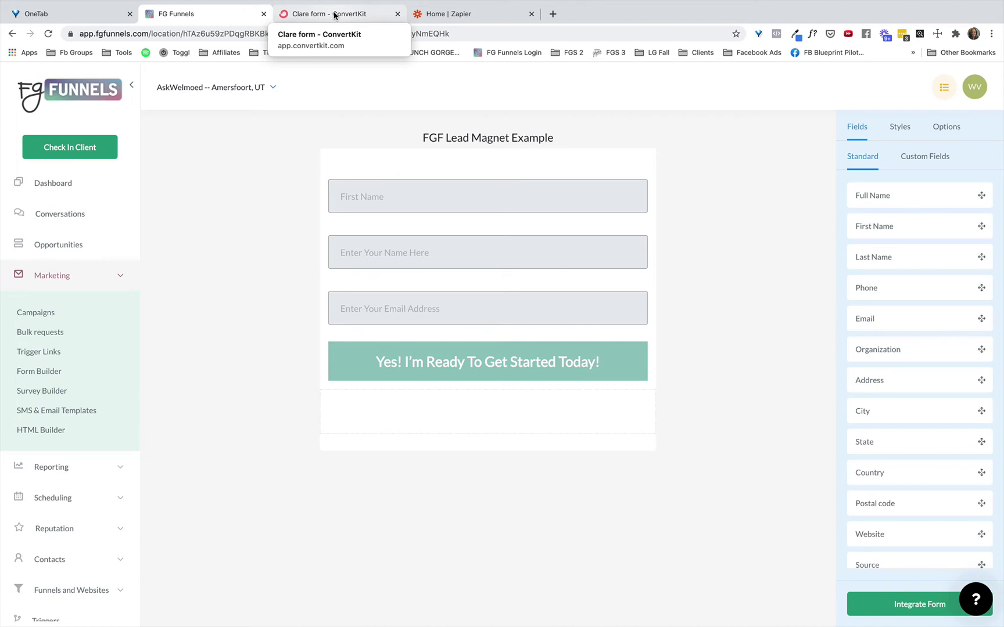
left_click(485, 254)
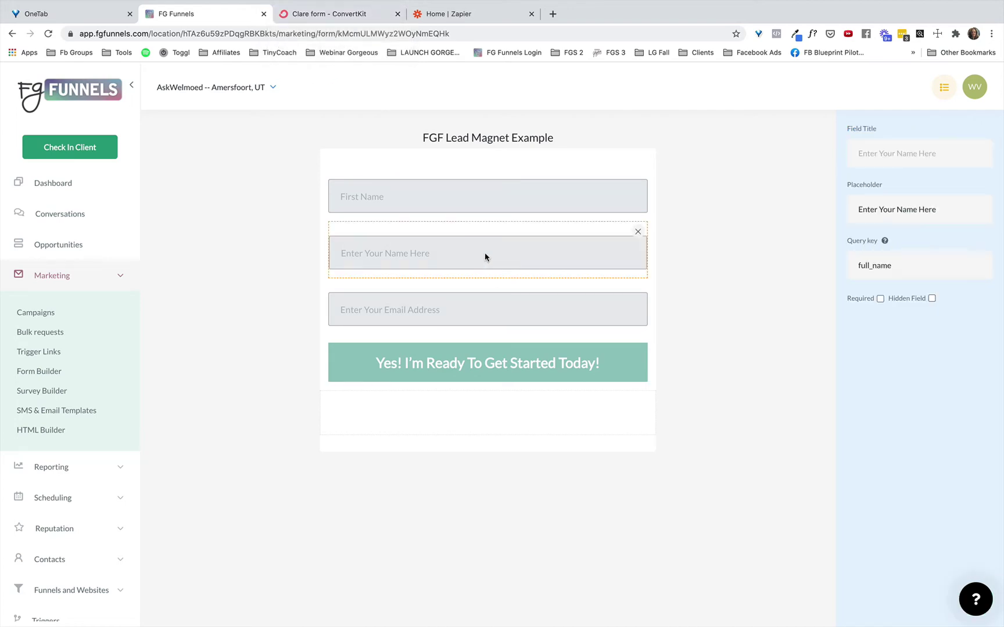
left_click(638, 231)
Step: Make First Name required and review the Email Address field's settings
left_click(610, 196)
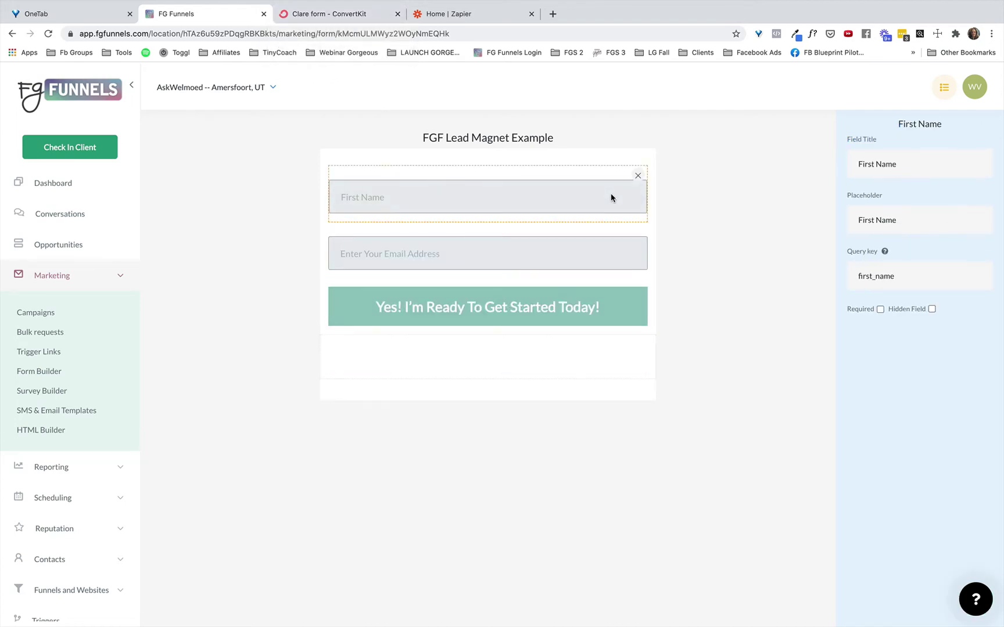
left_click(880, 309)
left_click(631, 261)
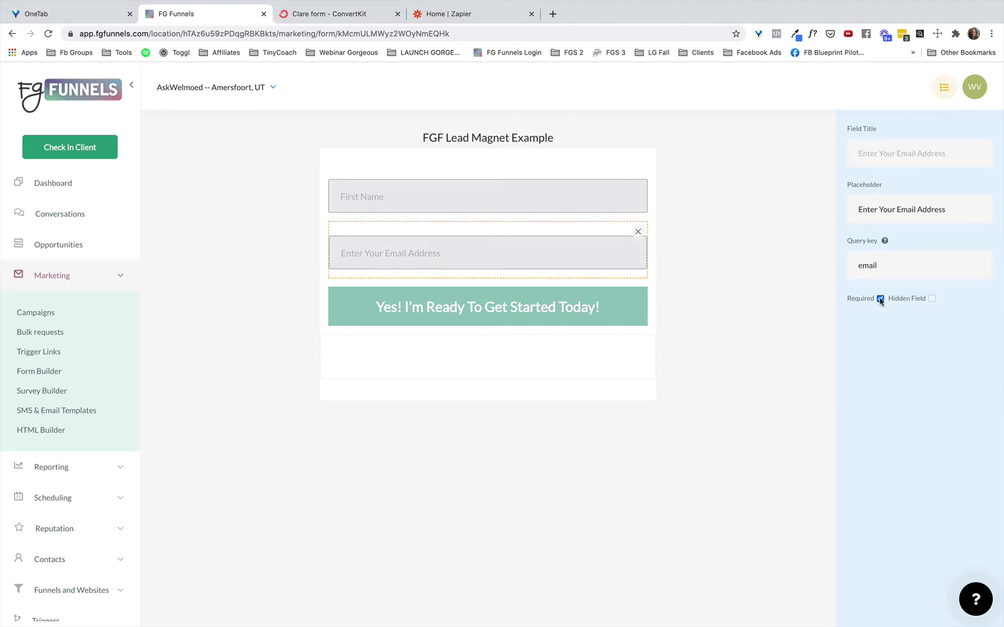
left_click(701, 302)
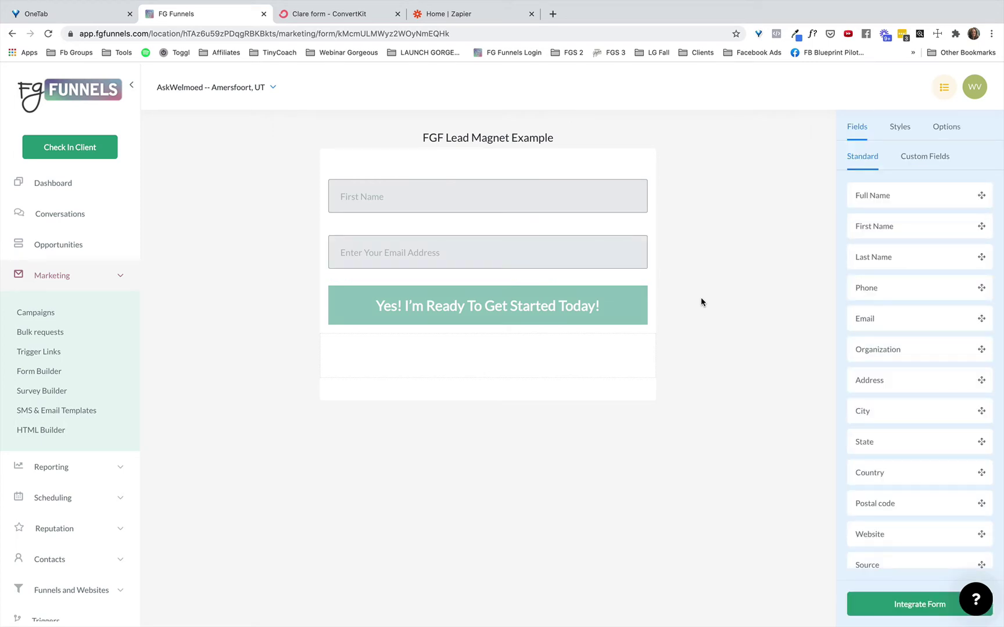
scroll(744, 360, "up", 1)
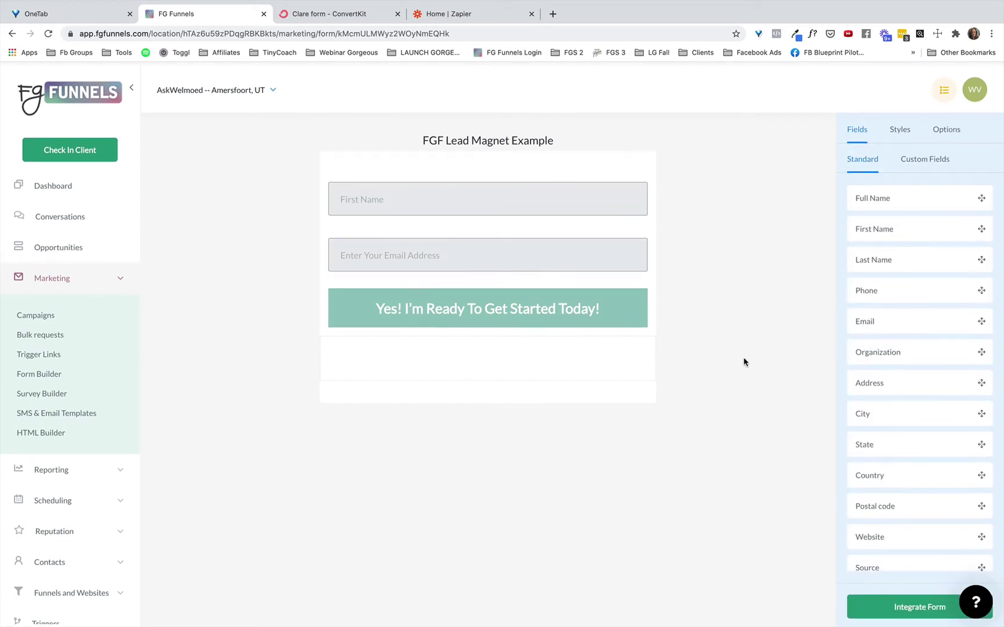
scroll(744, 358, "down", 1)
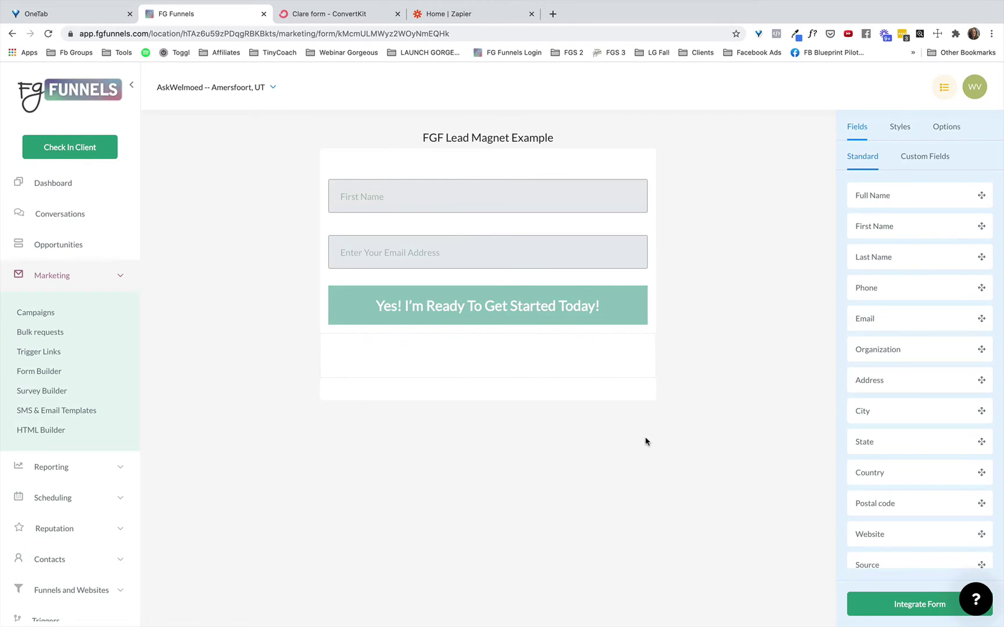
left_click_drag(408, 144, 557, 144)
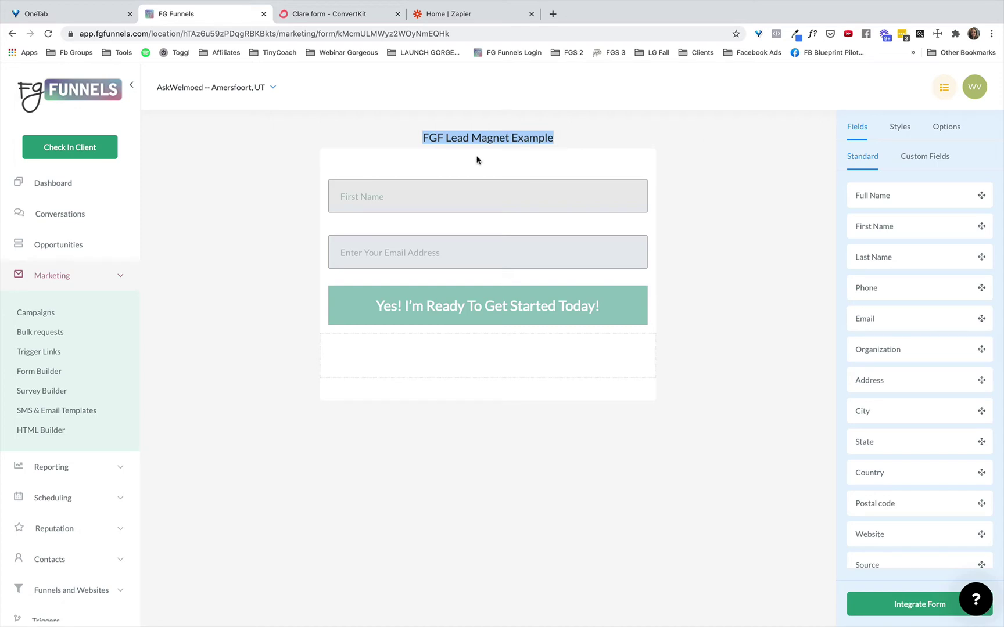
Step: Open Funnels and Websites > Funnels and start cloning the Rustic SLO Template funnel
left_click(121, 275)
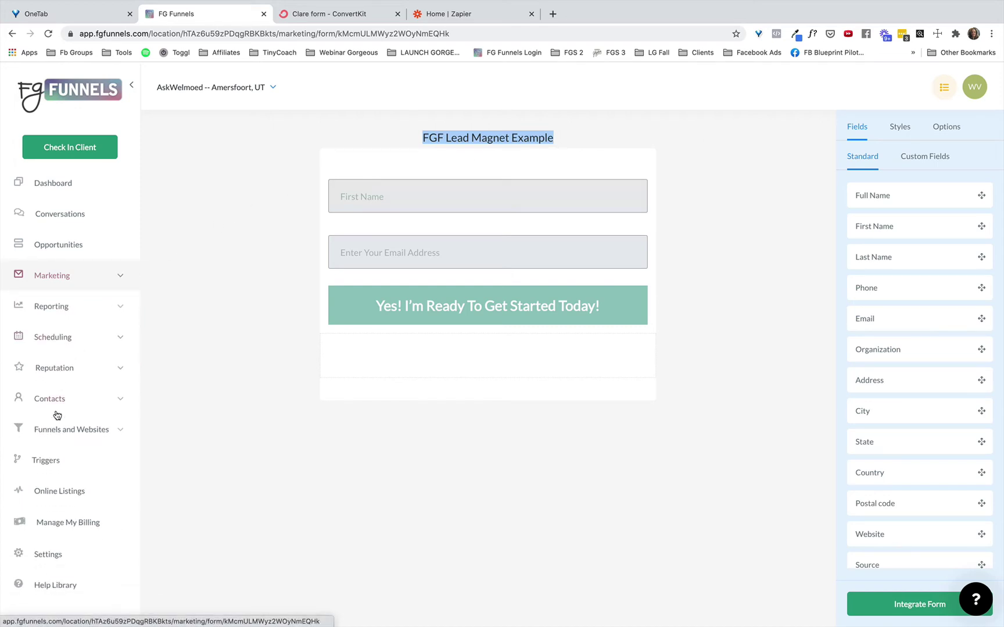
left_click(23, 430)
left_click(32, 466)
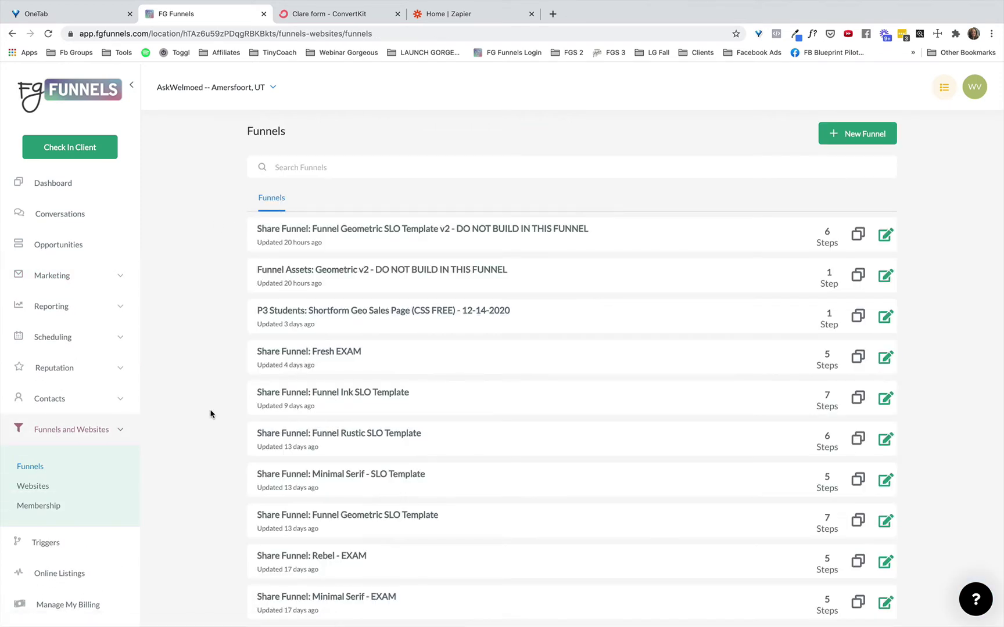
scroll(210, 414, "down", 5)
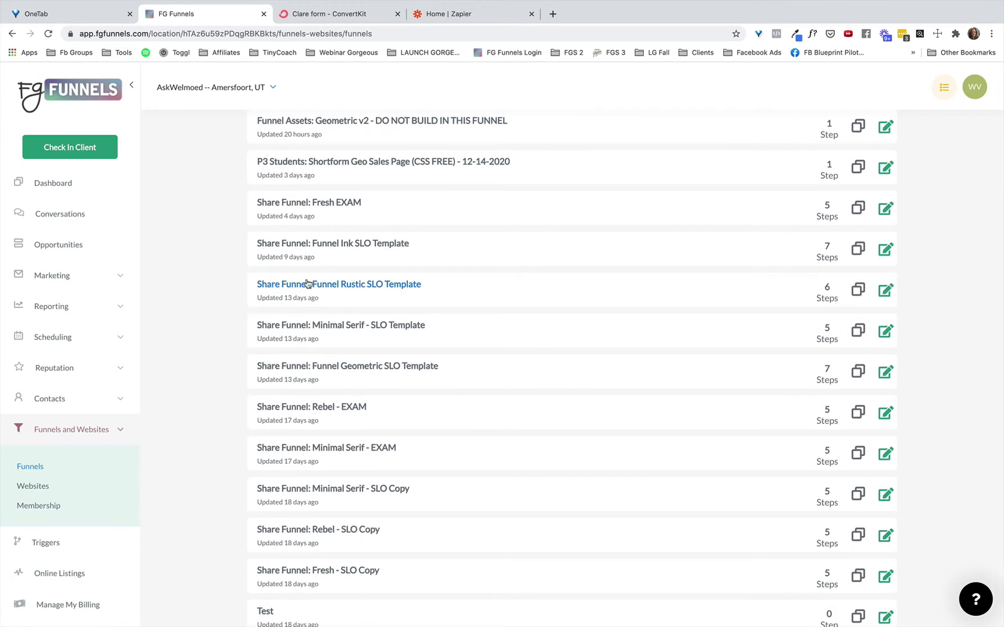
left_click(857, 290)
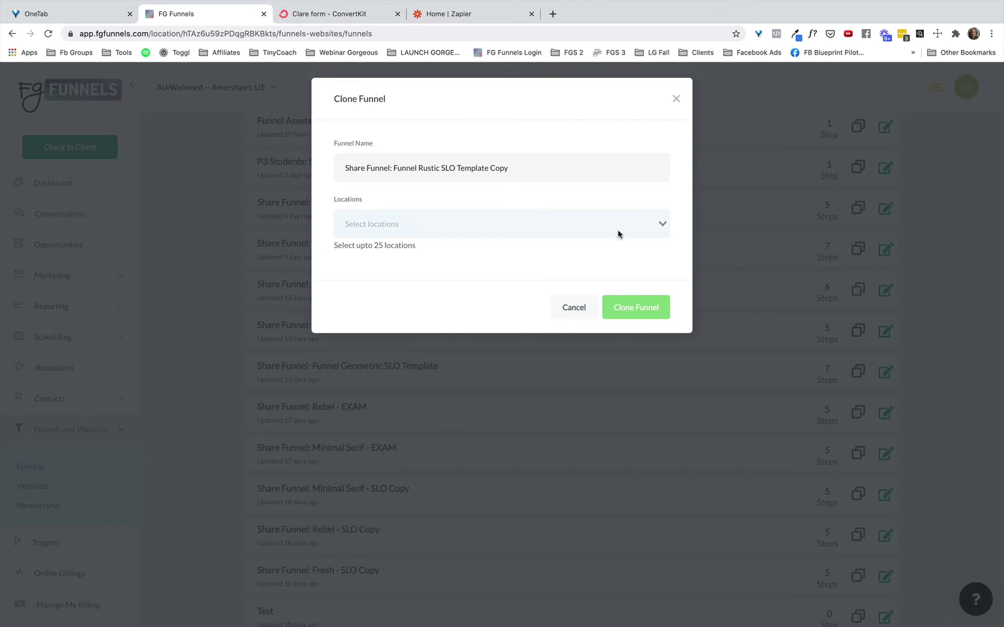
Step: Name the clone 'FGF Lead Magnet Example', choose the AskWelmoed location, and clone it
left_click_drag(500, 168, 508, 168)
triple_click(377, 168)
key("BackSpace")
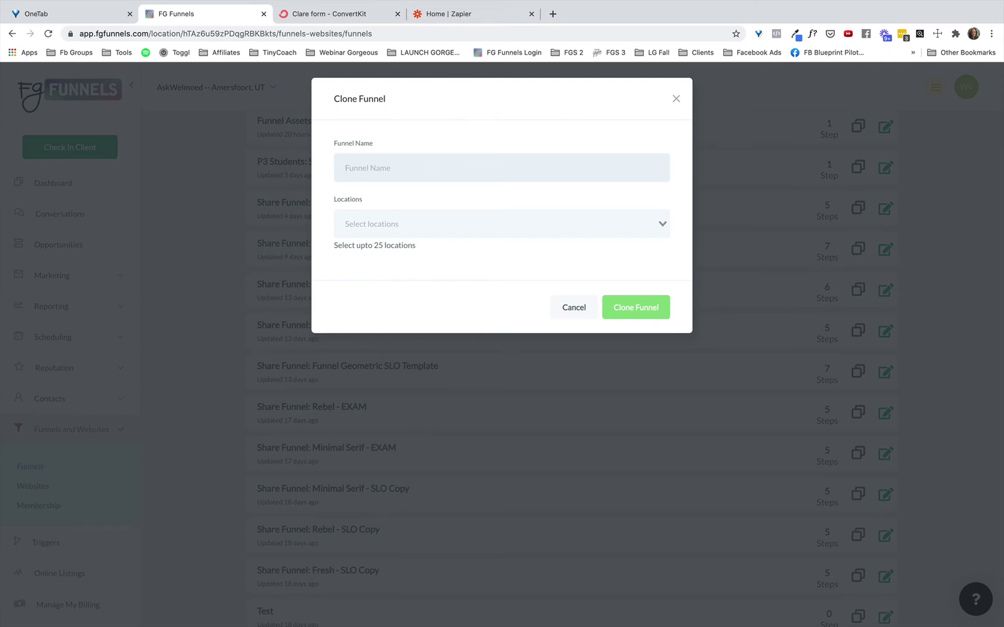
type("FGF Lead")
type(" Magnet e")
type("xap,")
key("BackSpace")
key("BackSpace")
type("mple")
left_click_drag(342, 168, 450, 174)
left_click(450, 174)
left_click(374, 230)
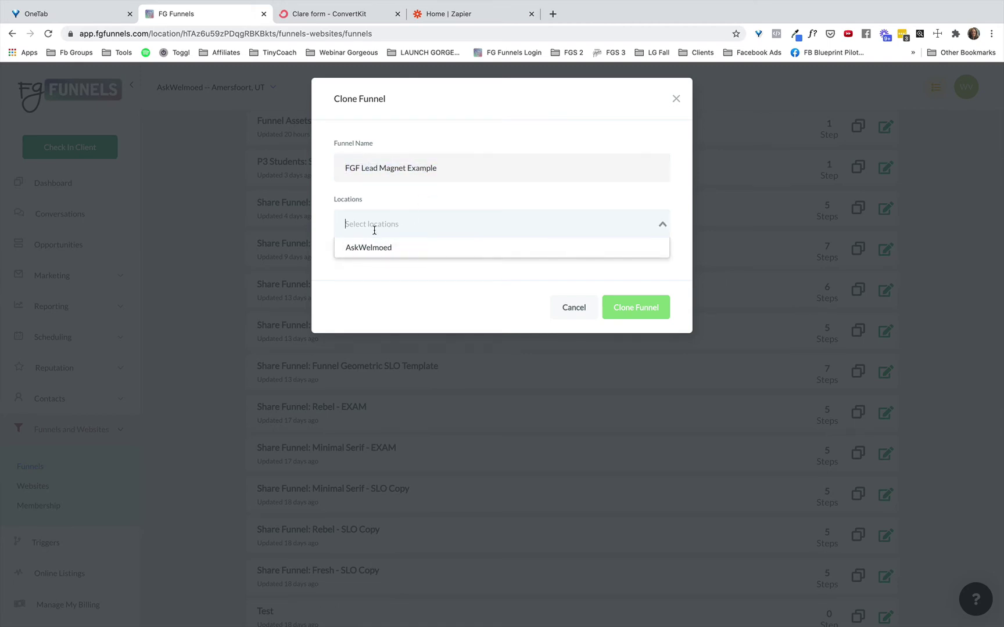
left_click(372, 248)
left_click(614, 302)
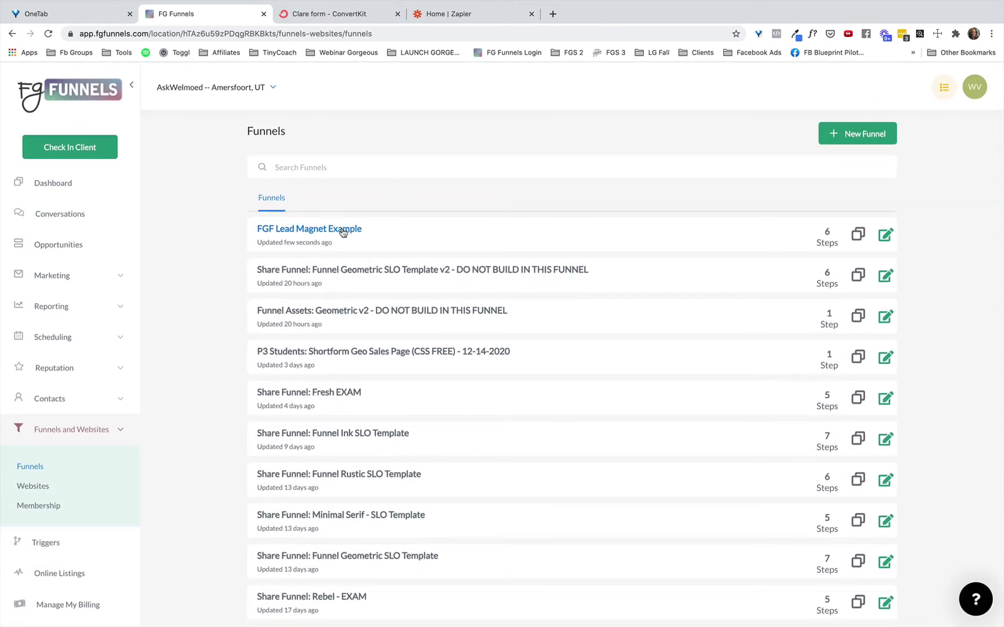
Step: Open the FGF Lead Magnet Example funnel and edit its Squeeze Page step
left_click(346, 229)
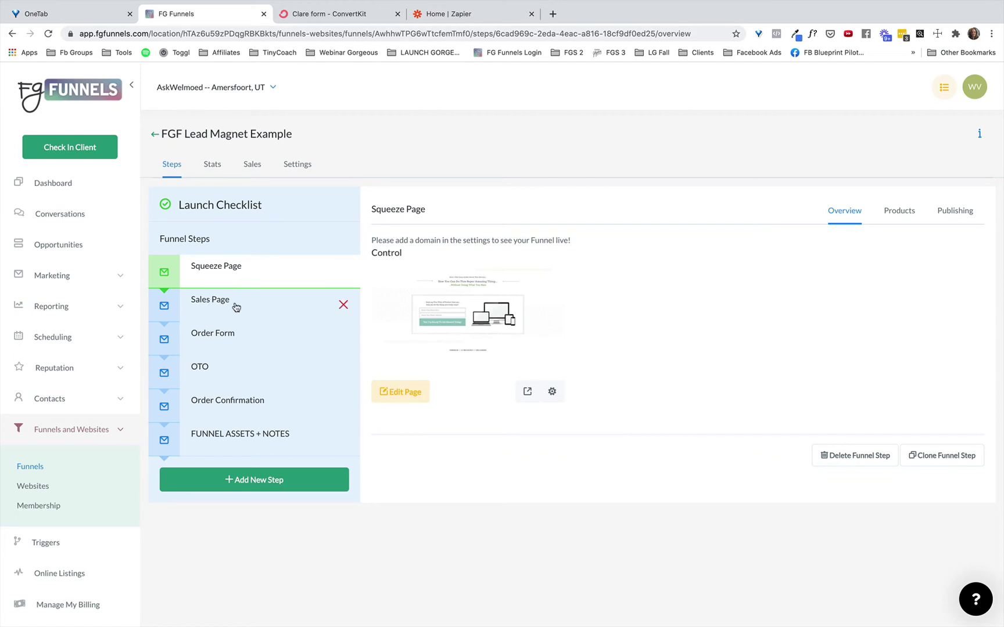
left_click(399, 395)
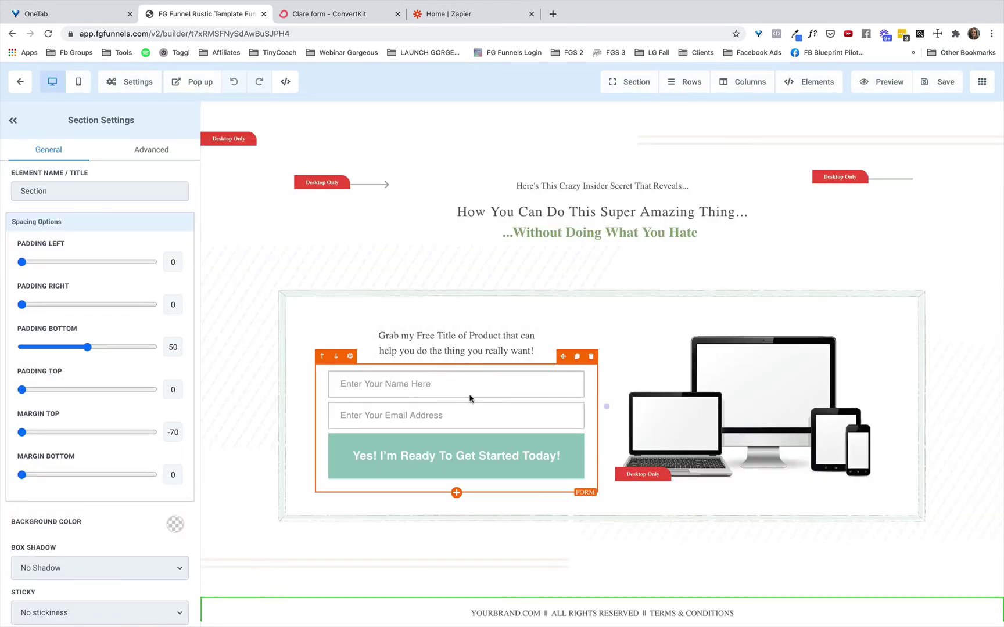
Step: Set the squeeze page form to 'FGF Lead Magnet Example' with redirect action Go to Next step
left_click(421, 385)
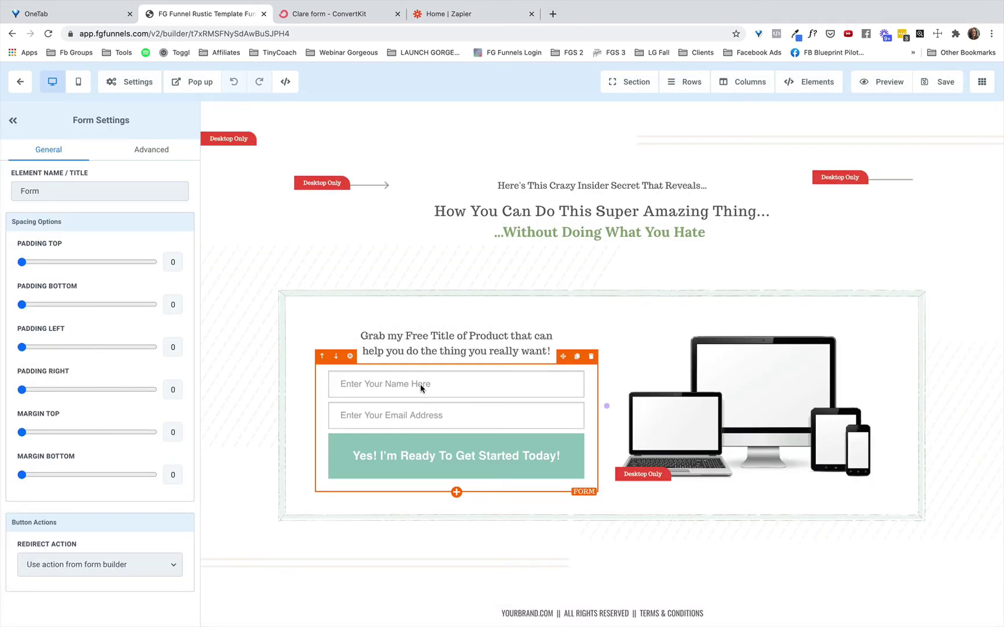
scroll(112, 499, "down", 1)
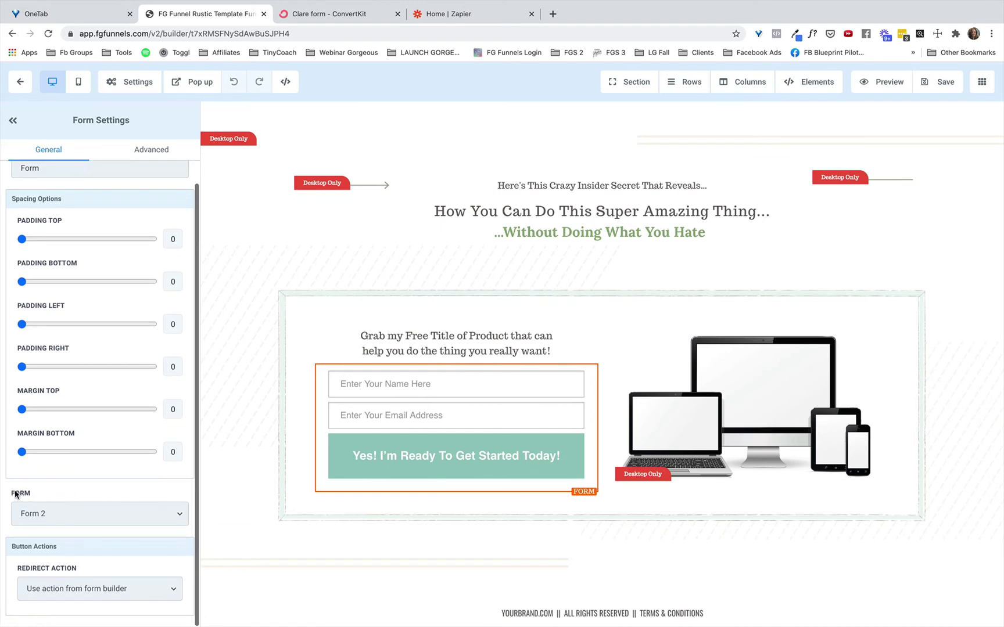
left_click(30, 513)
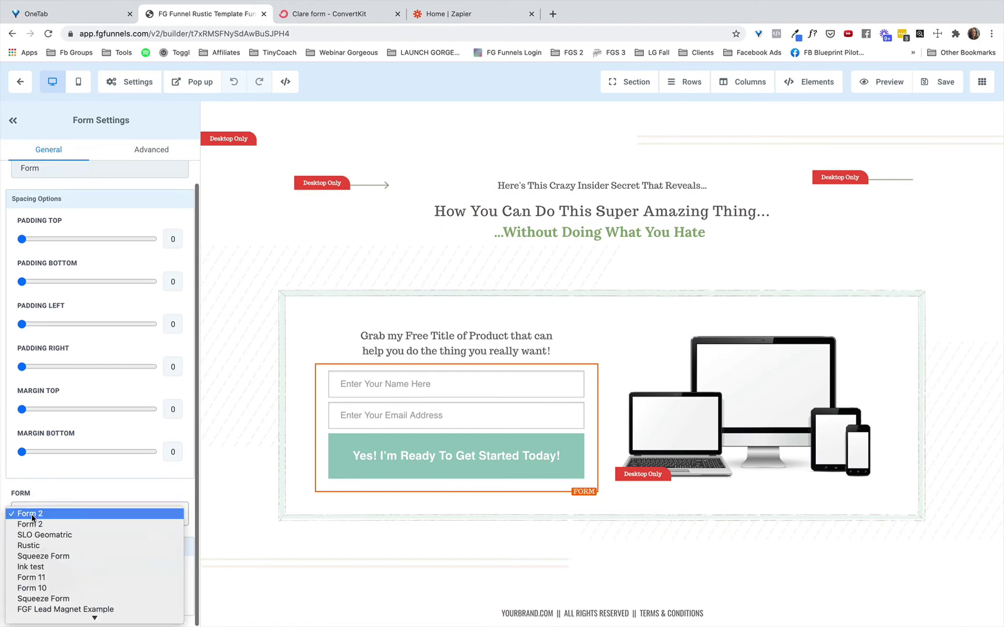
left_click(56, 609)
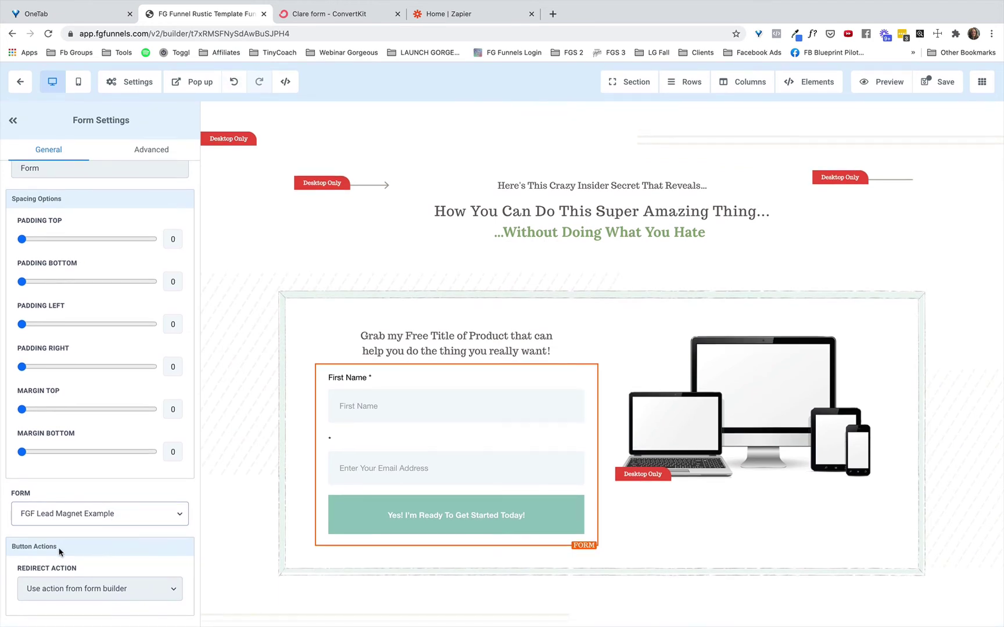
left_click(52, 581)
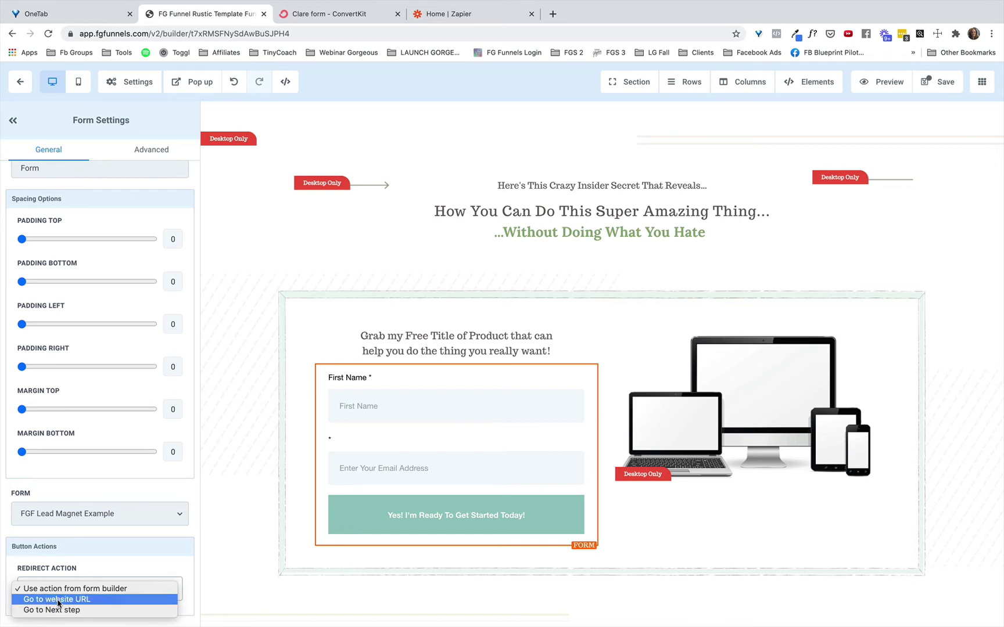
left_click(60, 613)
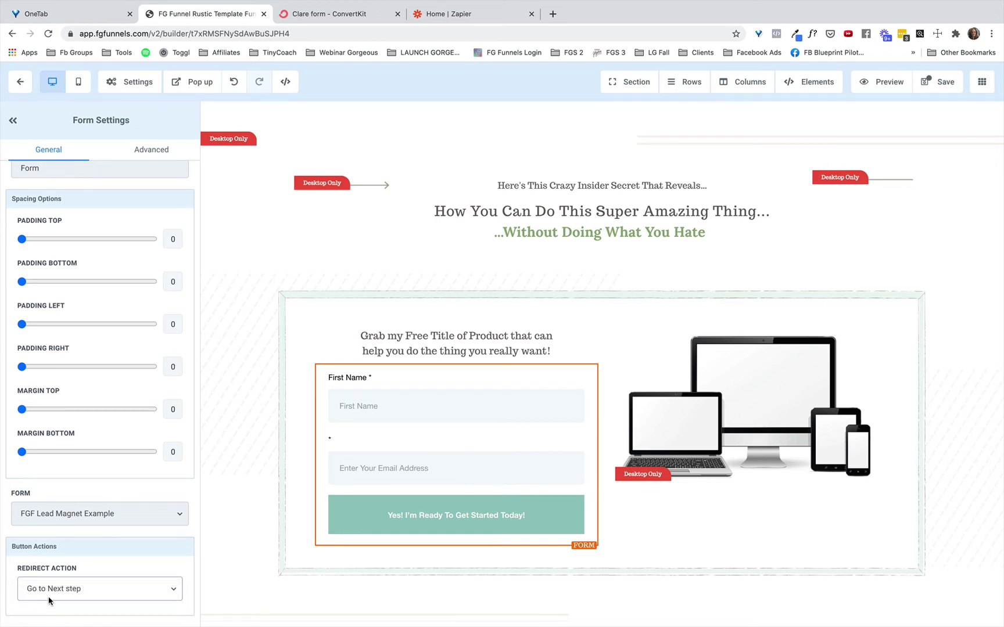
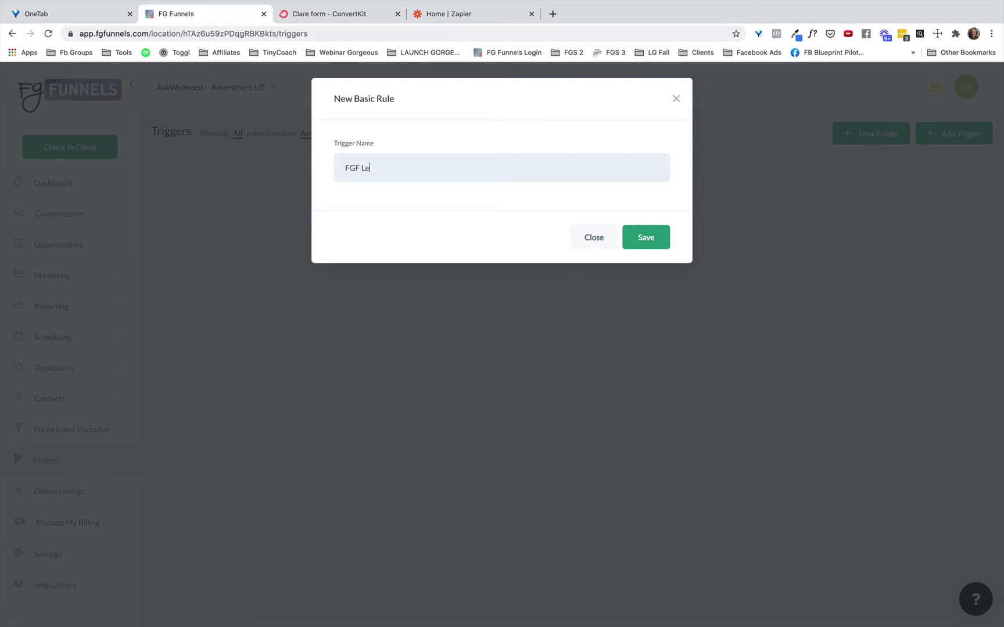
Step: Finish naming the rule 'FGF Lead Magnet Example', correcting the typo, and save it
type("mapl")
key("BackSpace")
key("BackSpace")
type("amp")
left_click(650, 238)
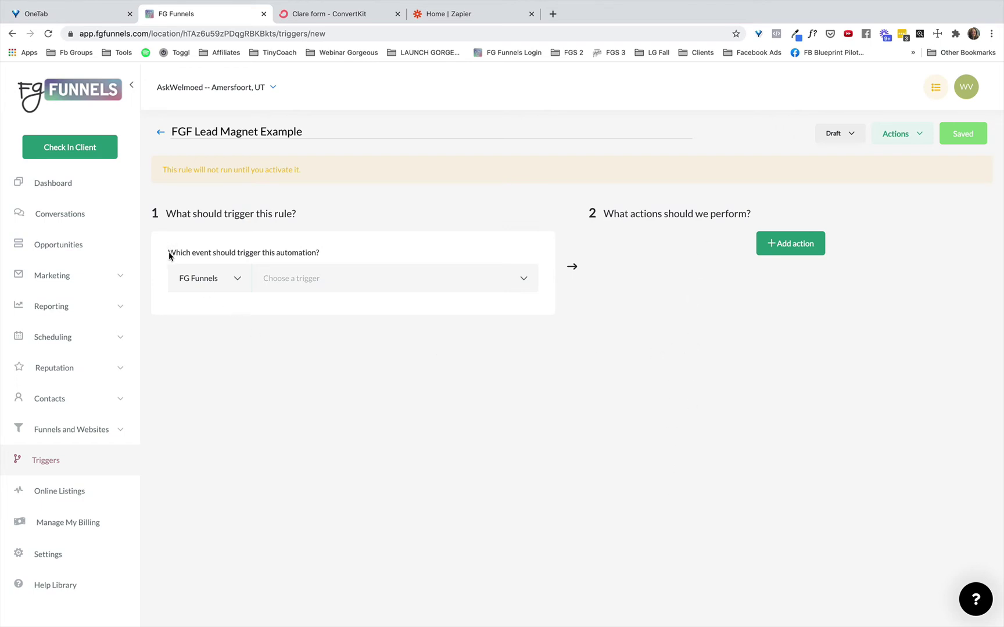
Step: Set the rule's trigger to FG Funnels > Form Submitted
left_click(230, 279)
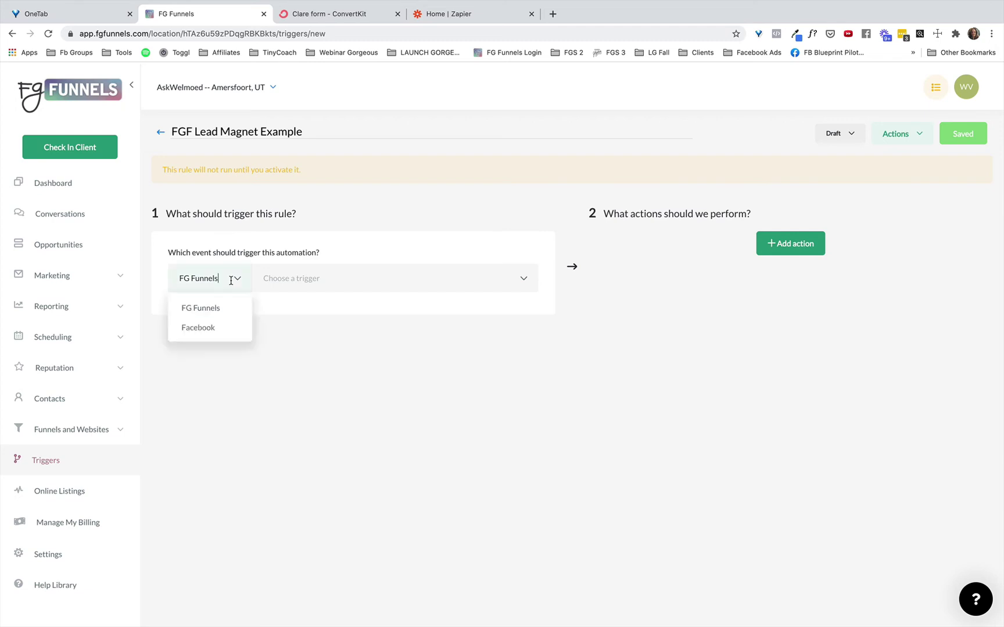
left_click(203, 311)
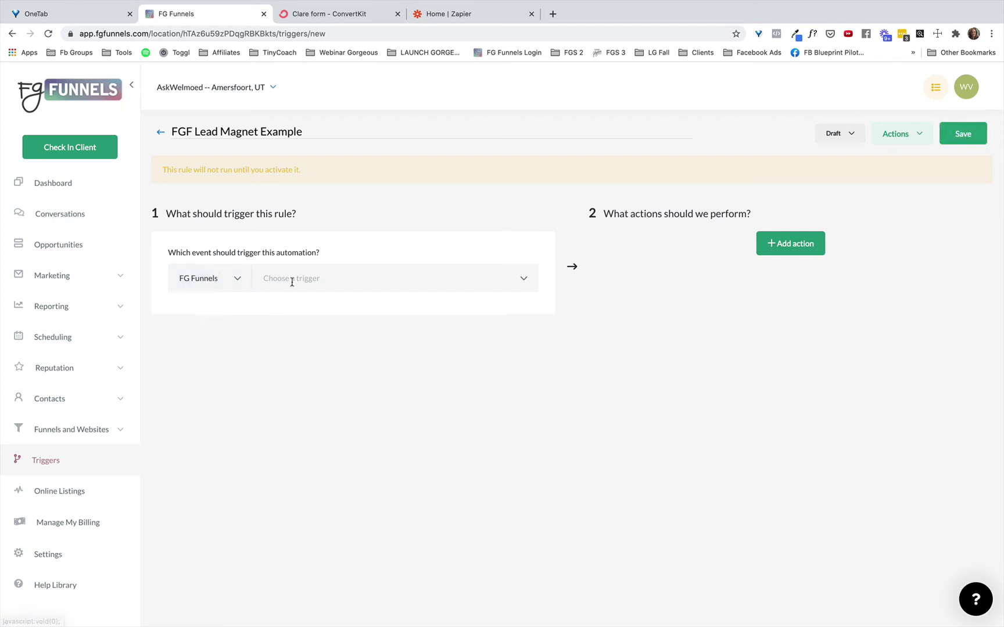
left_click(291, 278)
scroll(313, 372, "down", 5)
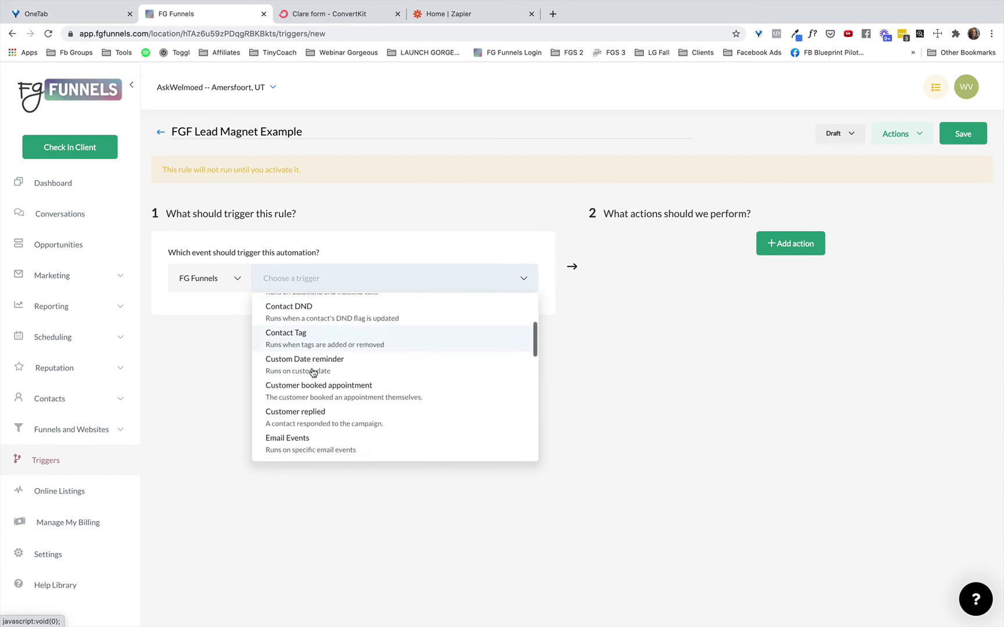
left_click(315, 413)
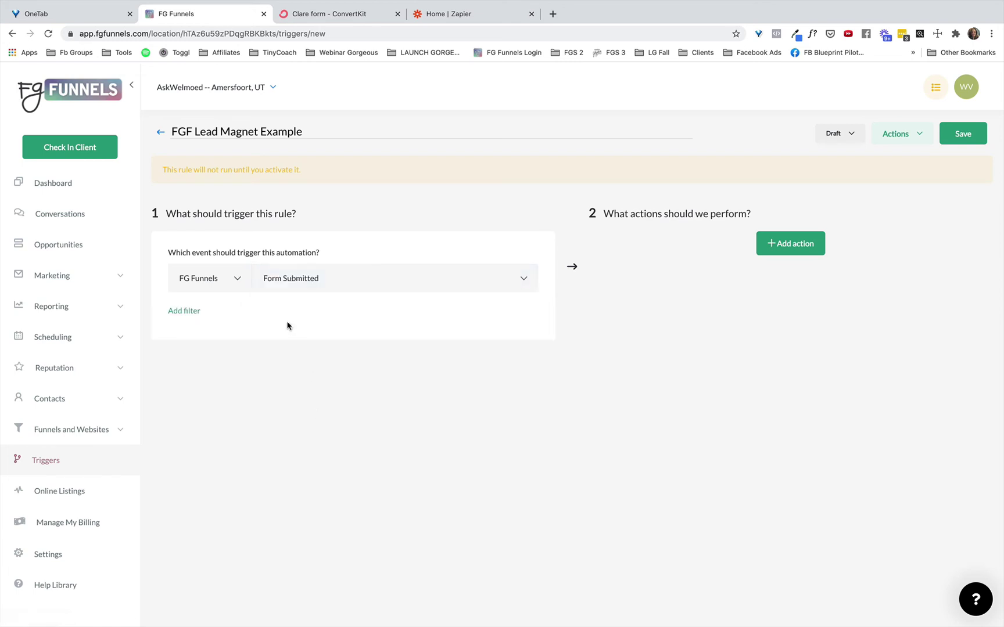
Step: Filter the trigger to Form Is 'Fgf Lead Magnet Example' and add an empty action
left_click(183, 312)
left_click(187, 336)
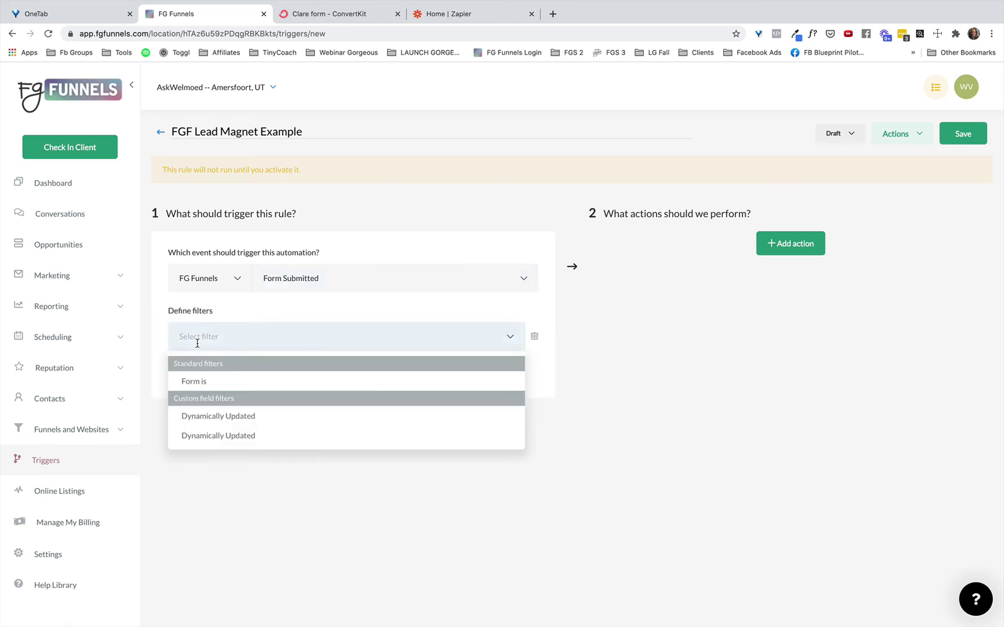
left_click(200, 381)
left_click(375, 335)
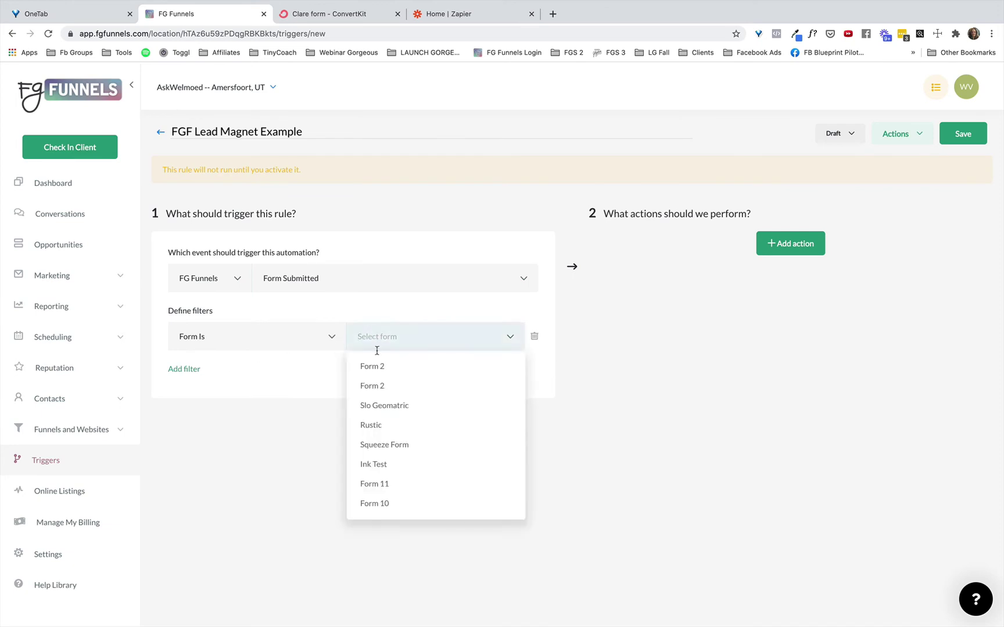
scroll(385, 420, "down", 2)
left_click(386, 468)
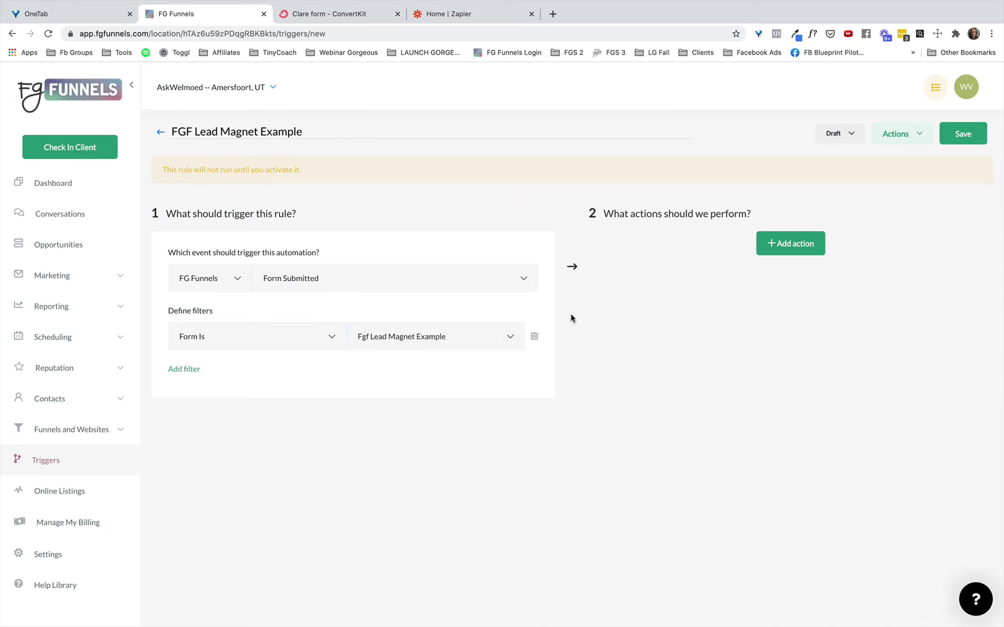
left_click(801, 243)
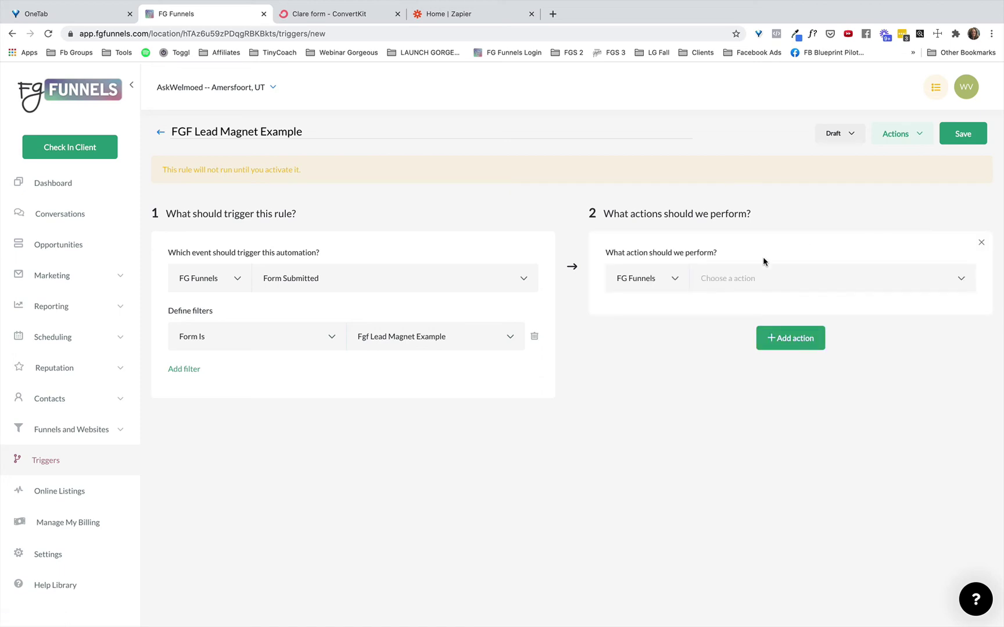
Step: Make the rule's action FG Funnels > Execute Web Hook, then go to the Zapier dashboard
left_click(674, 282)
left_click(661, 309)
left_click(703, 280)
scroll(740, 366, "down", 5)
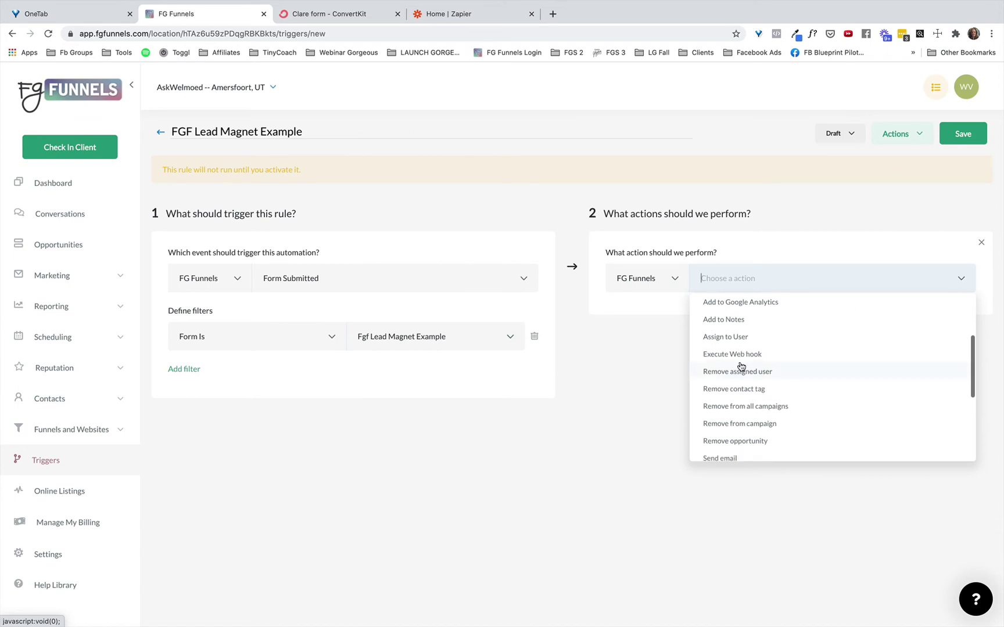
left_click(732, 336)
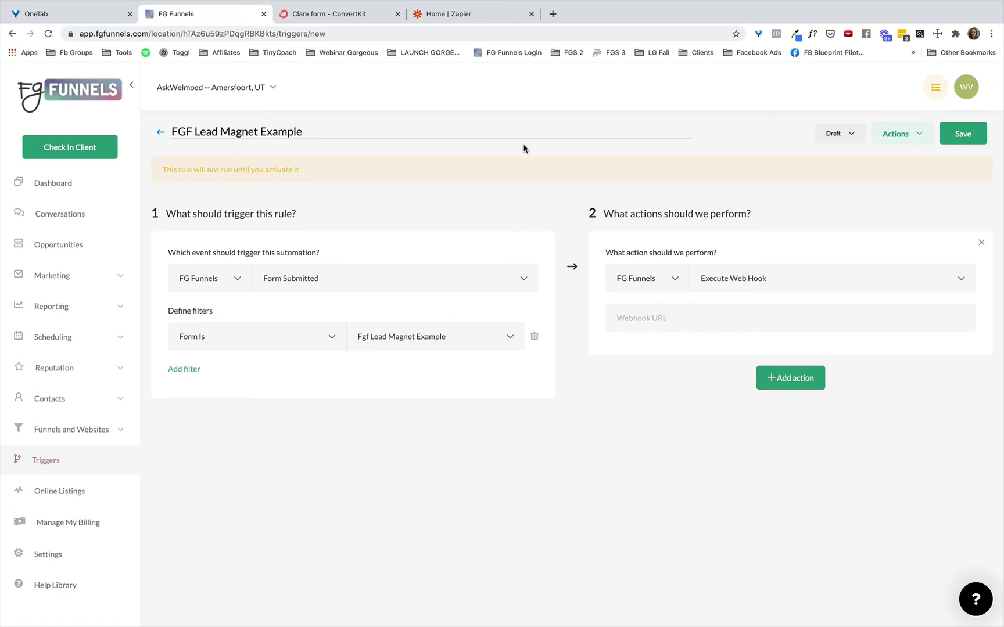
left_click(483, 12)
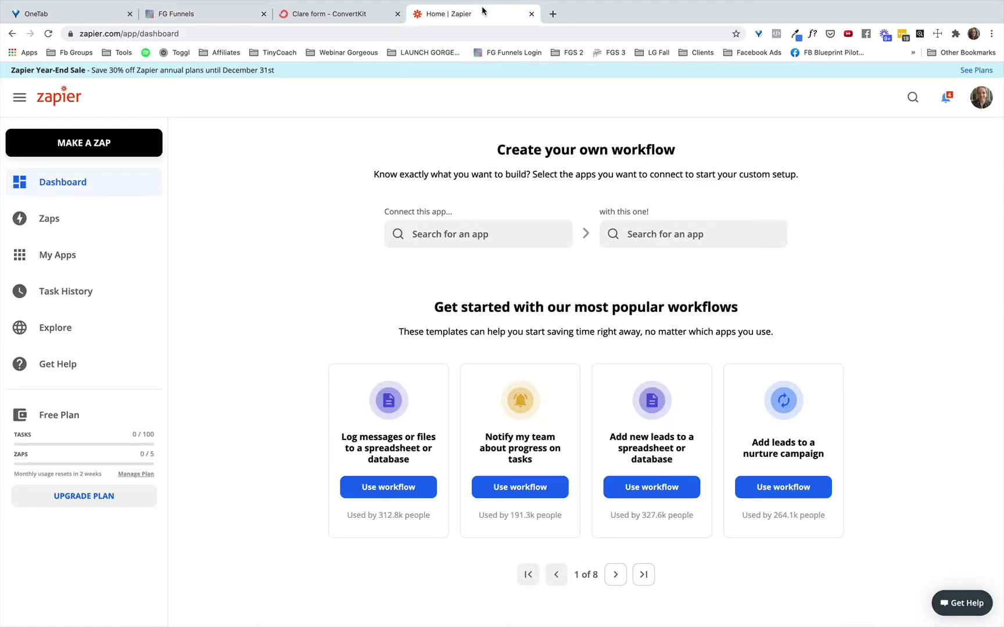
Step: Start a new zap with a Webhooks by Zapier Catch Hook trigger
left_click(130, 140)
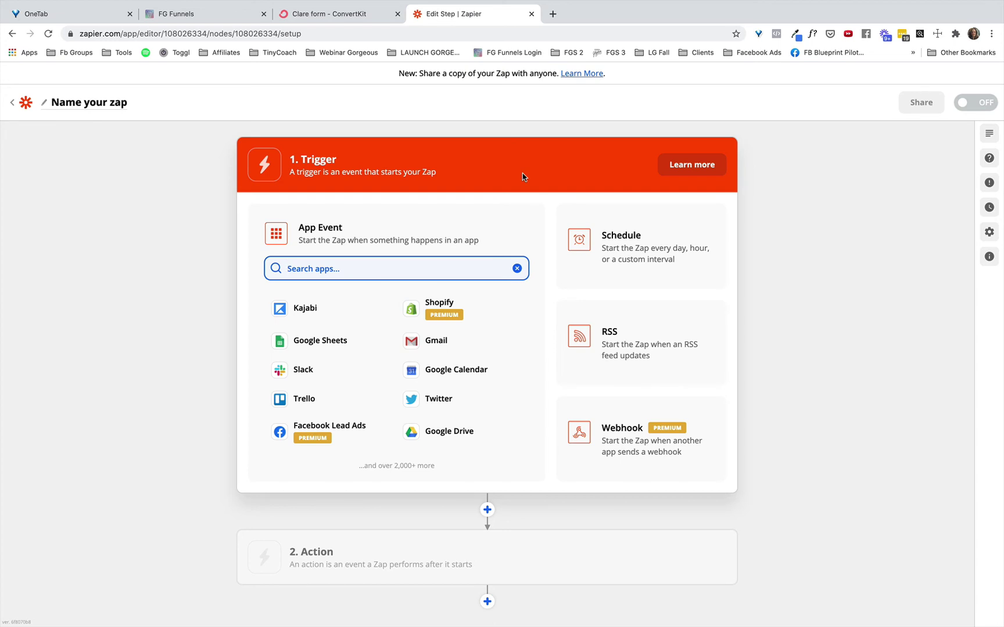
type("webhook")
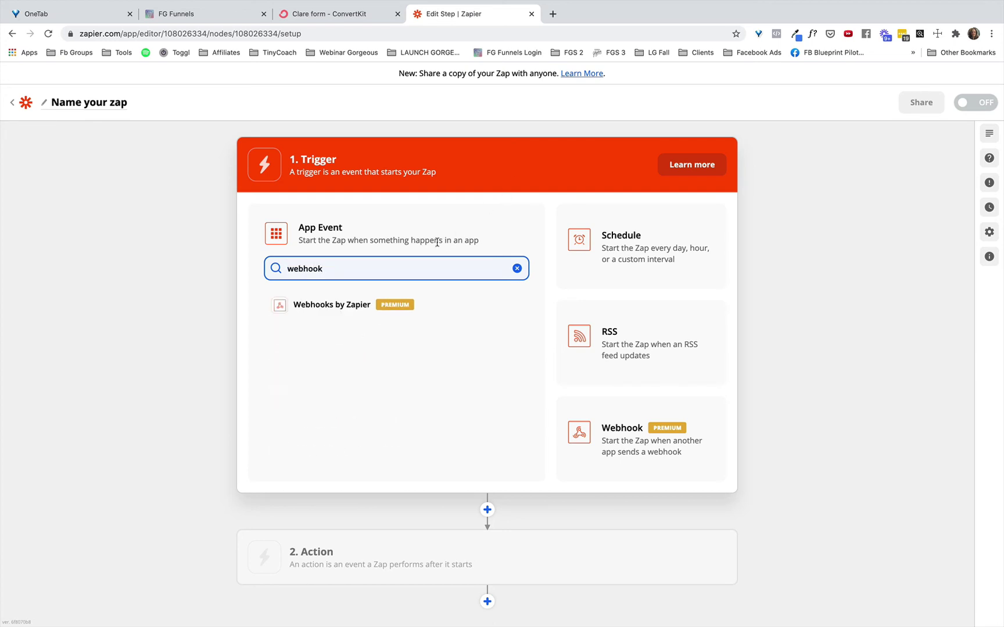
left_click(351, 308)
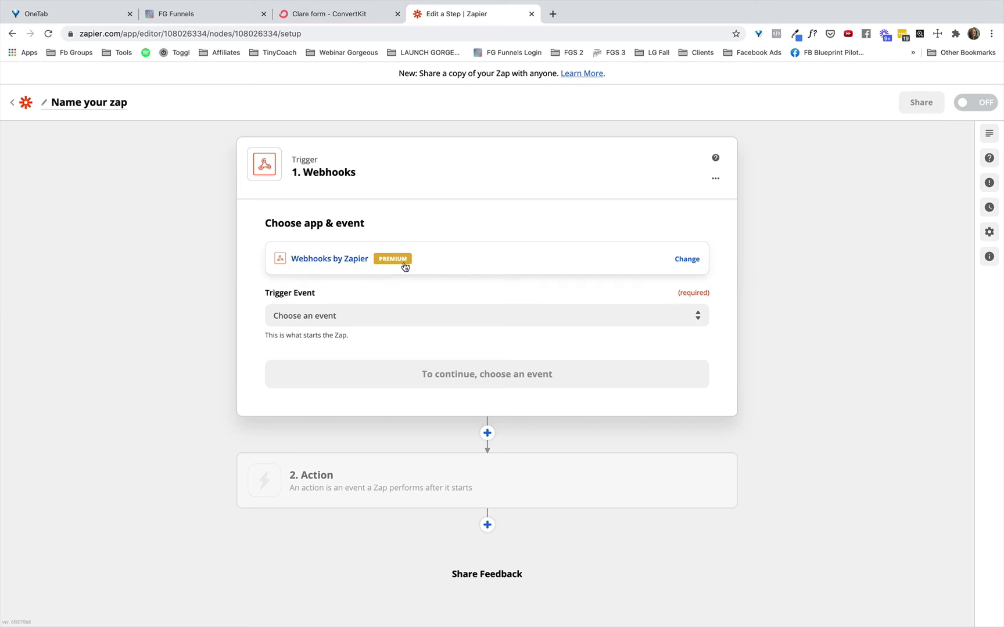
left_click(347, 316)
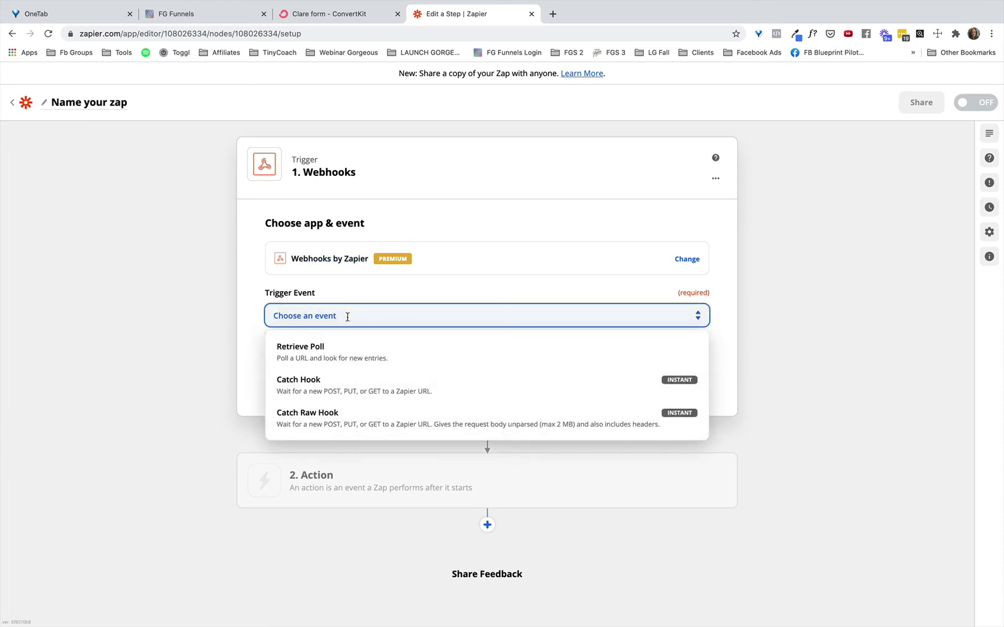
left_click(327, 387)
left_click(463, 376)
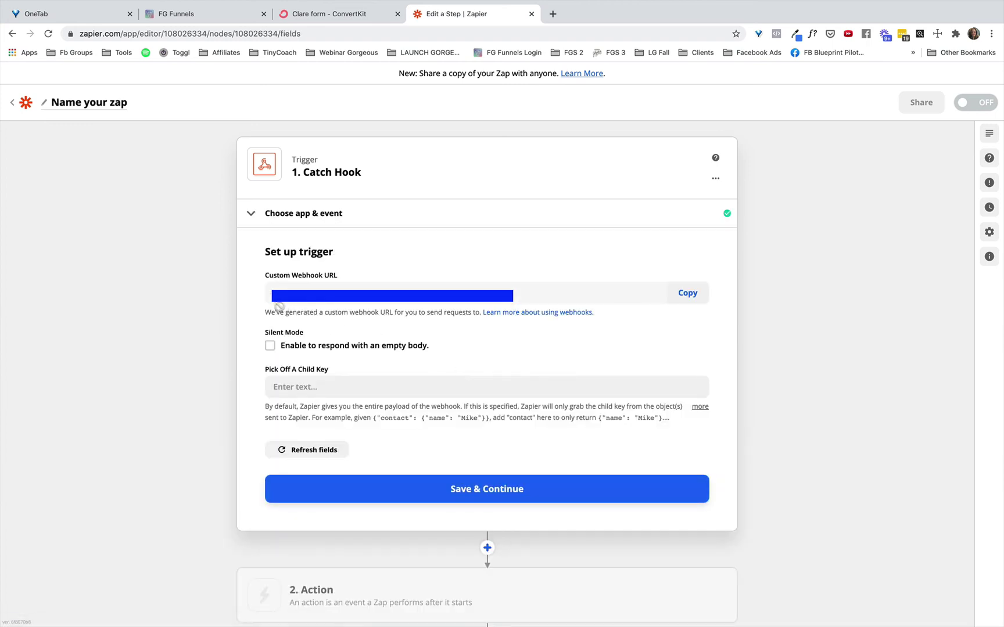
Step: Copy the custom webhook URL into the FG Funnels rule's Webhook URL field
left_click(696, 297)
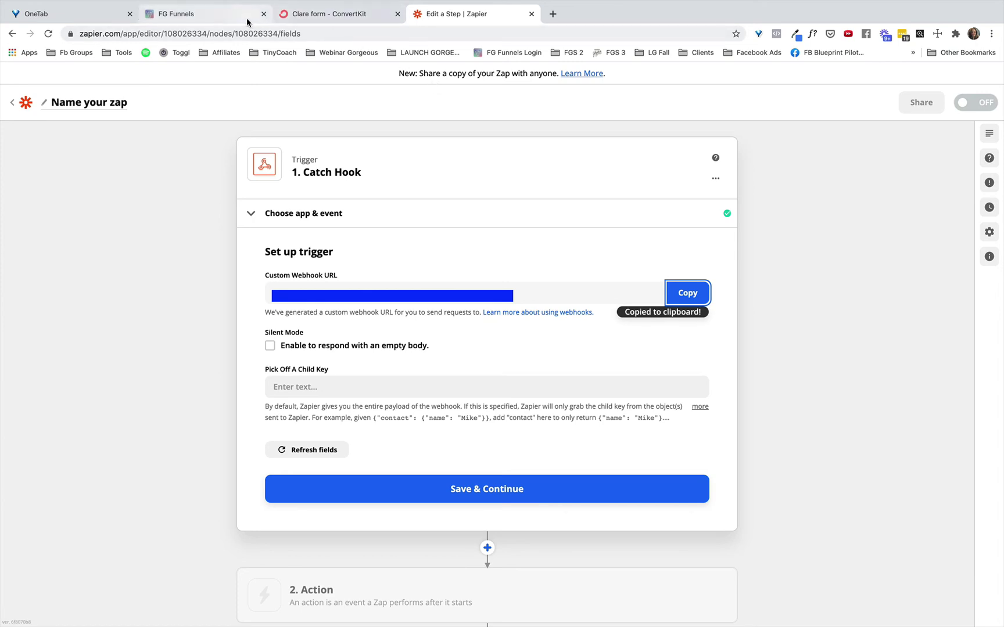
left_click(235, 17)
left_click(710, 313)
key("ctrl+v")
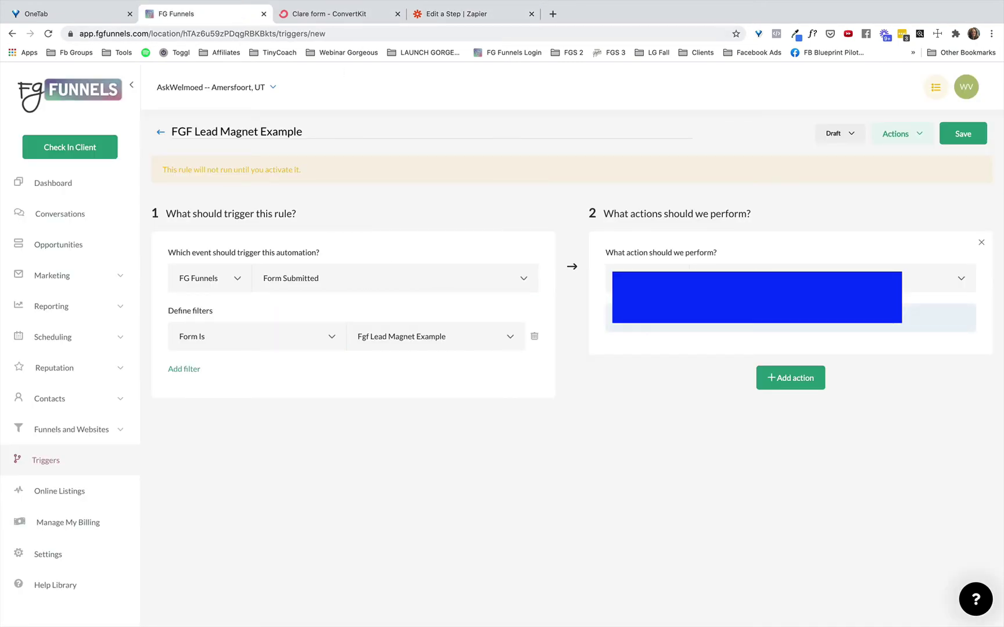
Step: Save the rule, switch it from Draft to Active, and open the Funnels list
left_click(963, 135)
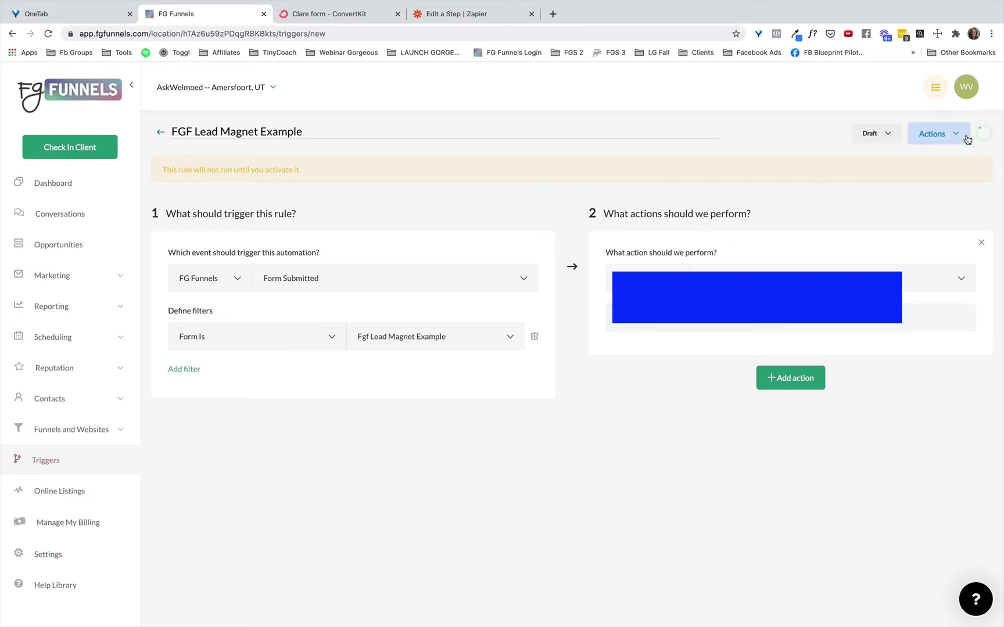
left_click(852, 136)
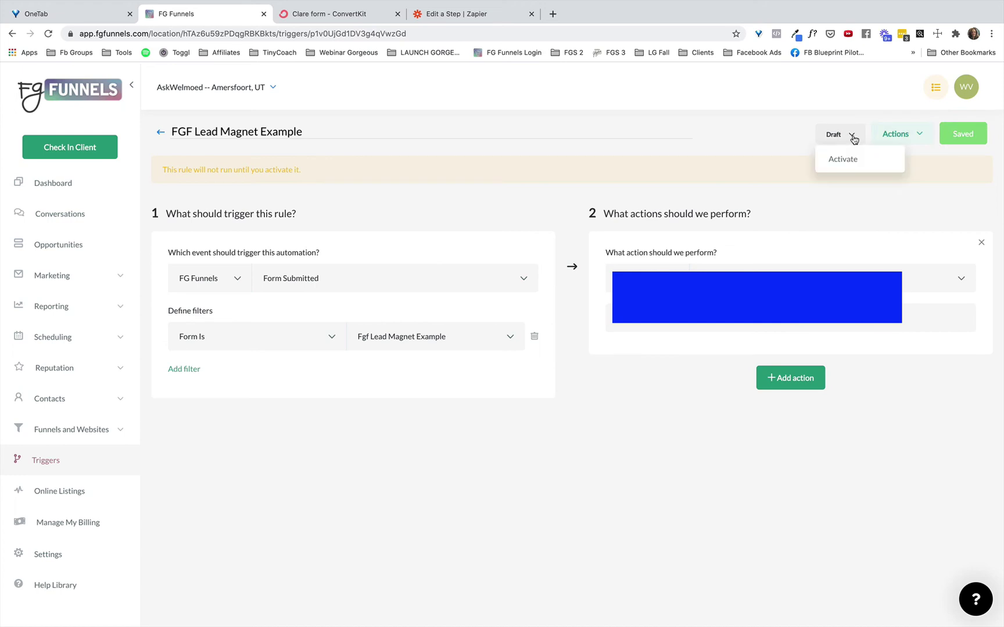
left_click(852, 159)
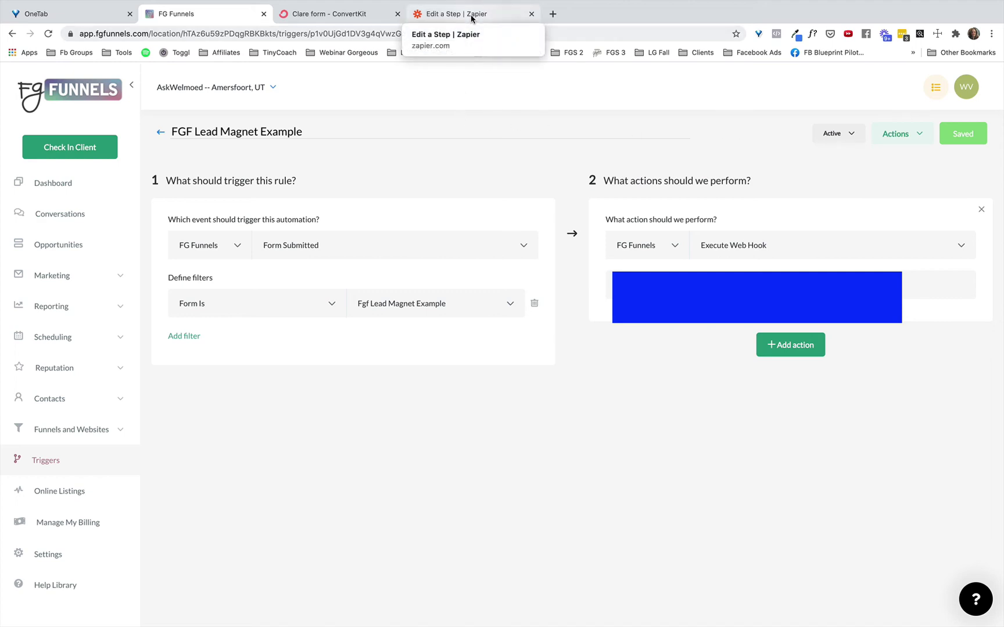
left_click(64, 430)
left_click(34, 469)
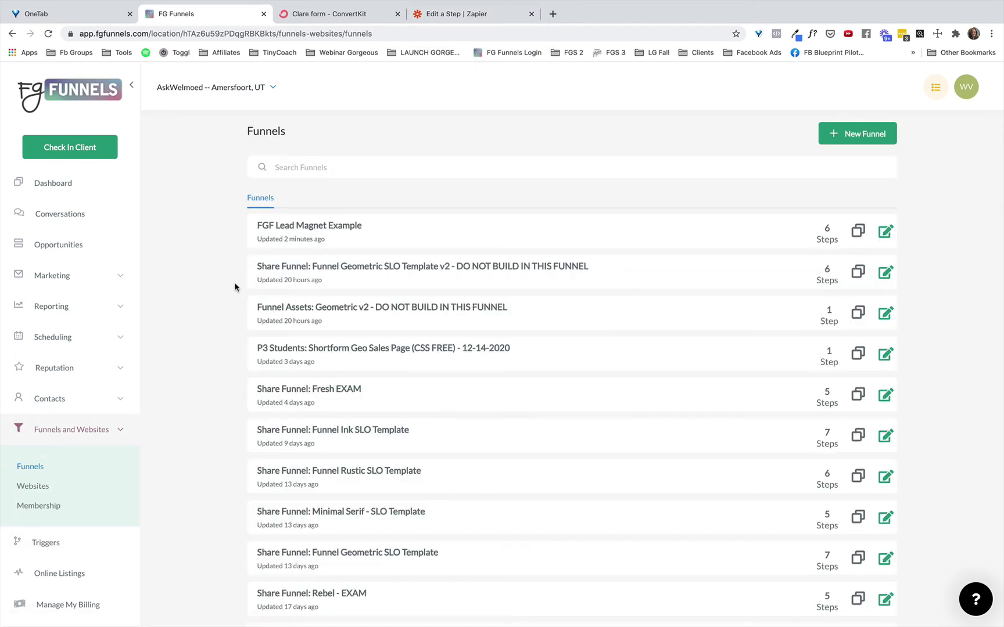
Step: Preview the FGF Lead Magnet Example squeeze page and submit a test lead's first name and e-mail
left_click(267, 228)
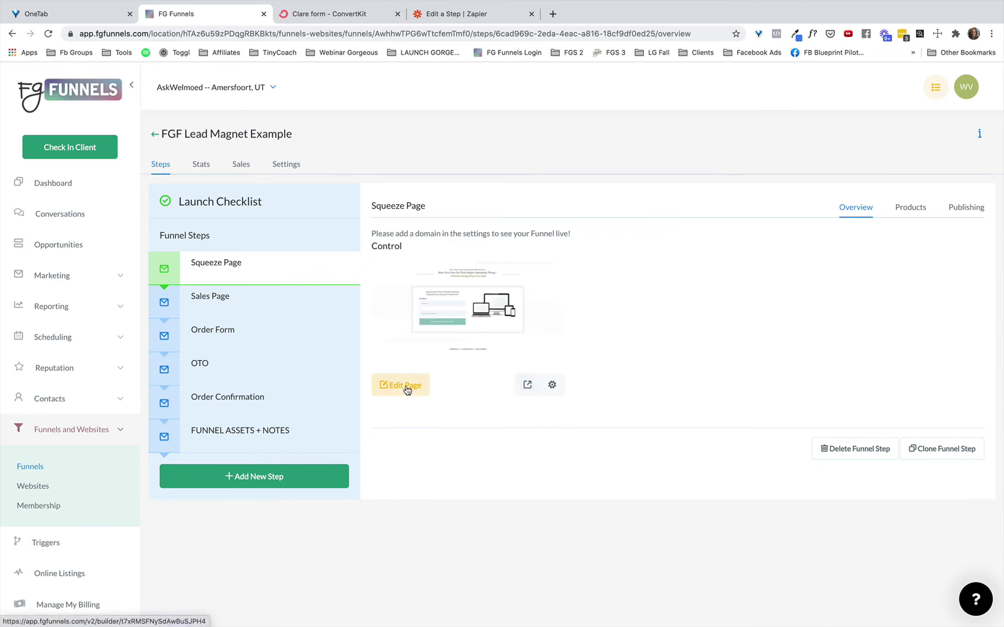
left_click(527, 386)
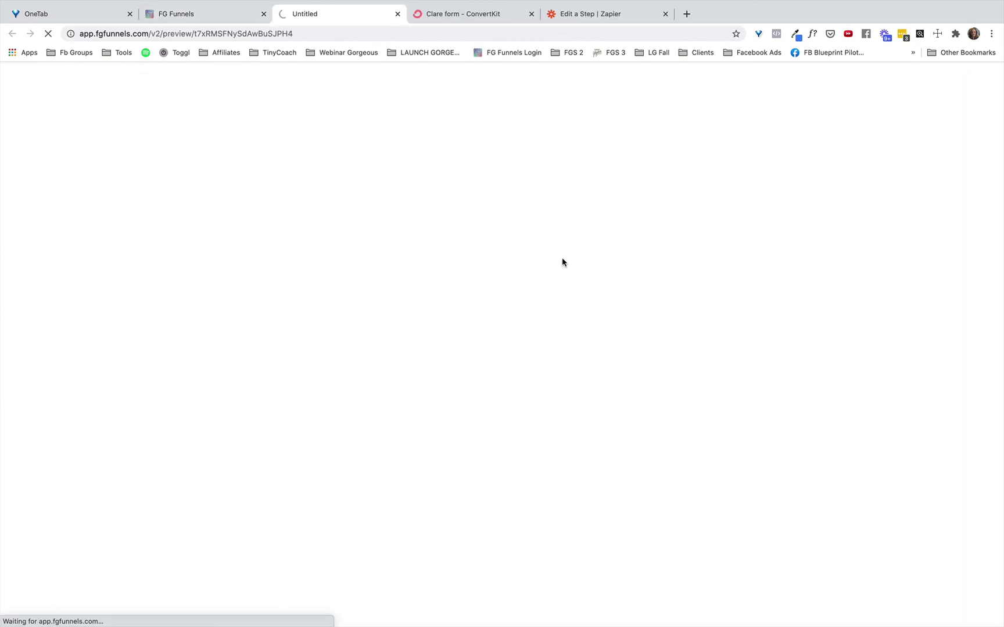
left_click(381, 347)
type("Welmoed")
key("Tab")
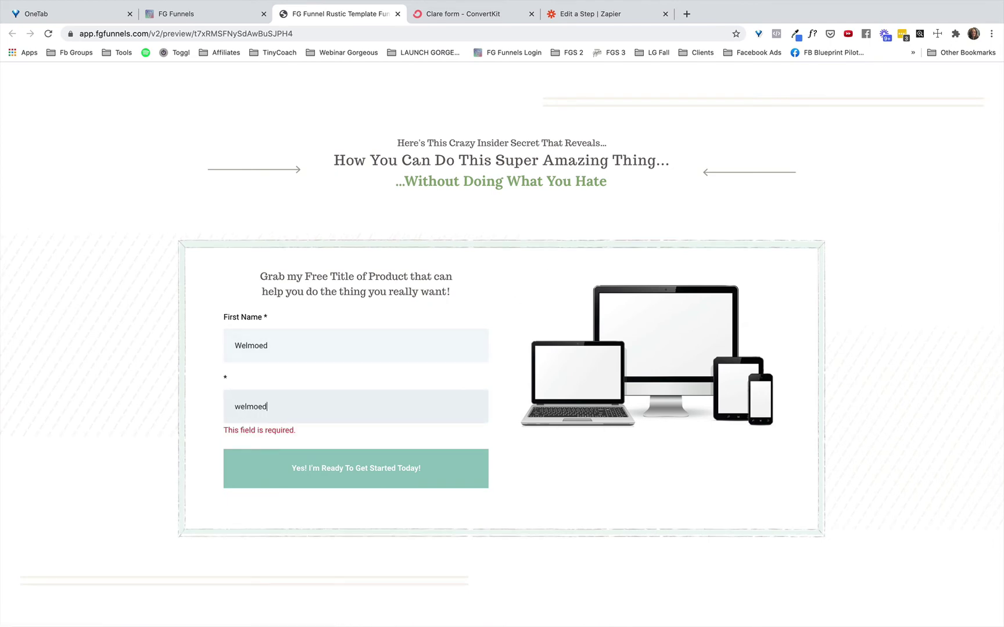
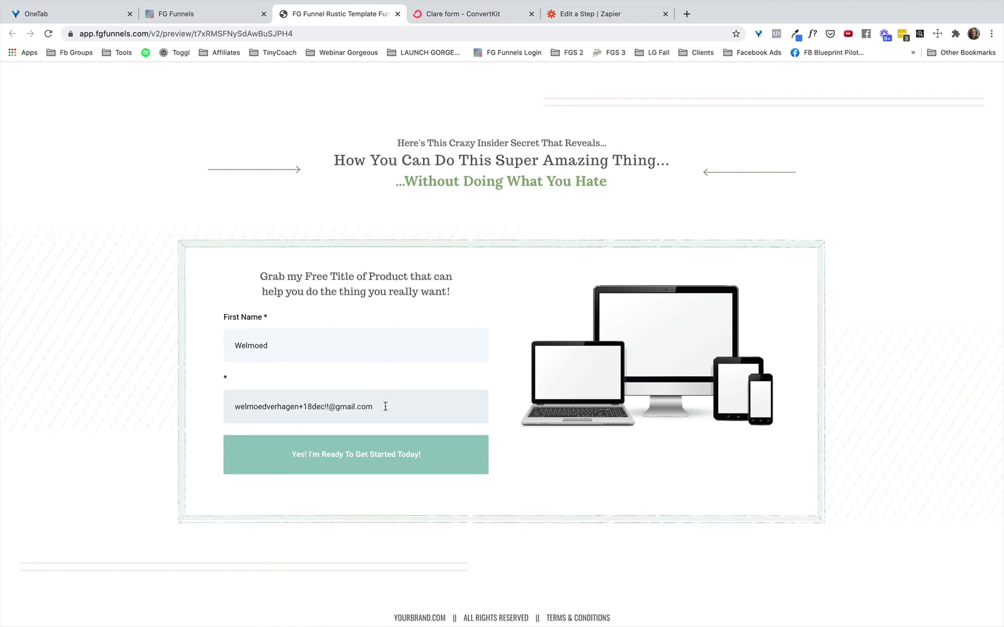
left_click(388, 446)
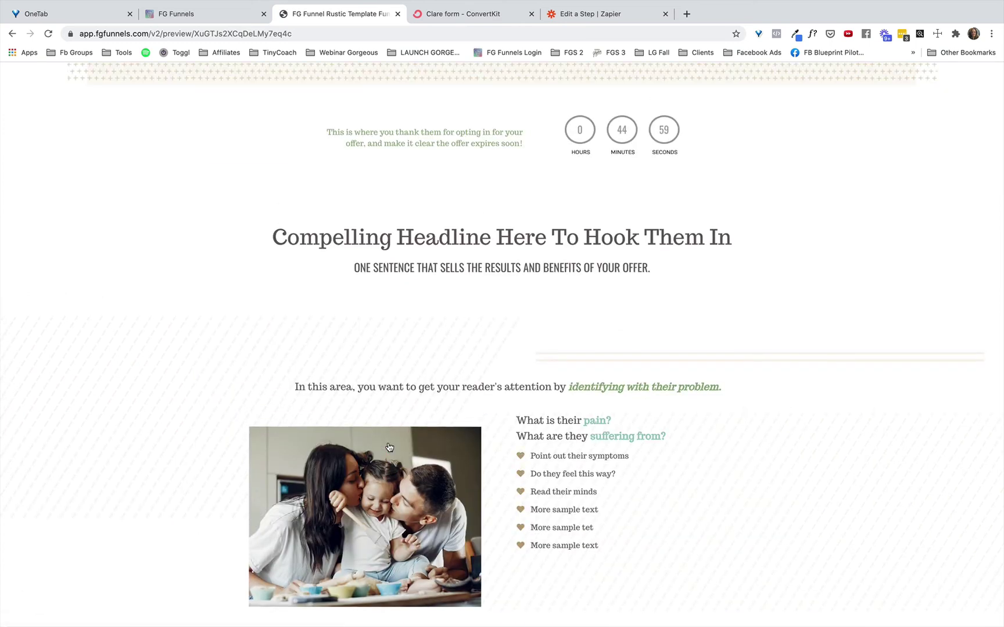
scroll(784, 454, "down", 2)
left_click(618, 12)
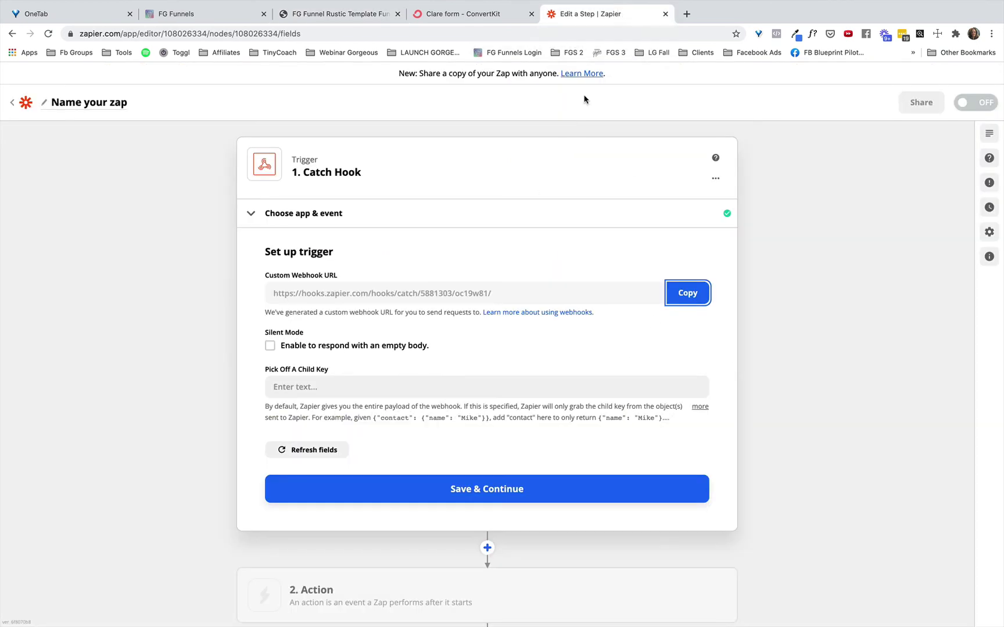
Step: Save the Catch Hook, test it to receive Request A's lead fields, and continue
left_click(536, 492)
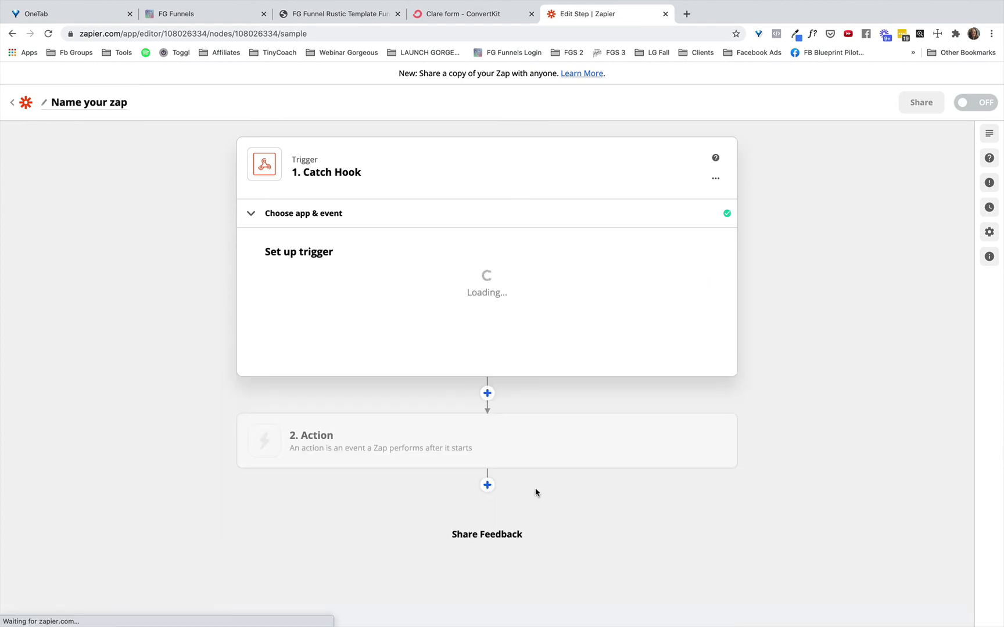
left_click(491, 445)
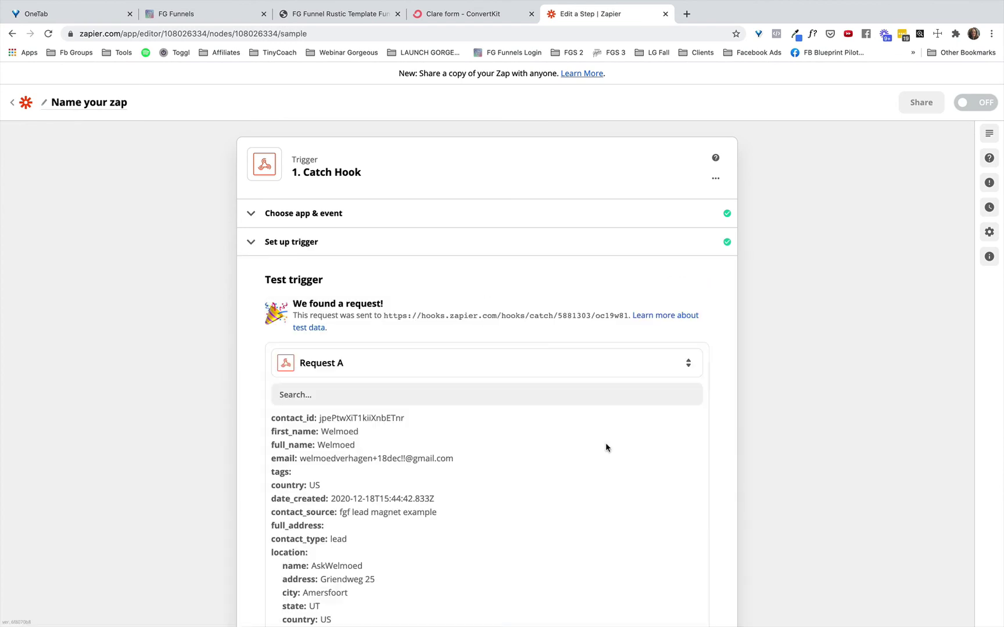
scroll(606, 447, "down", 1)
scroll(605, 447, "up", 1)
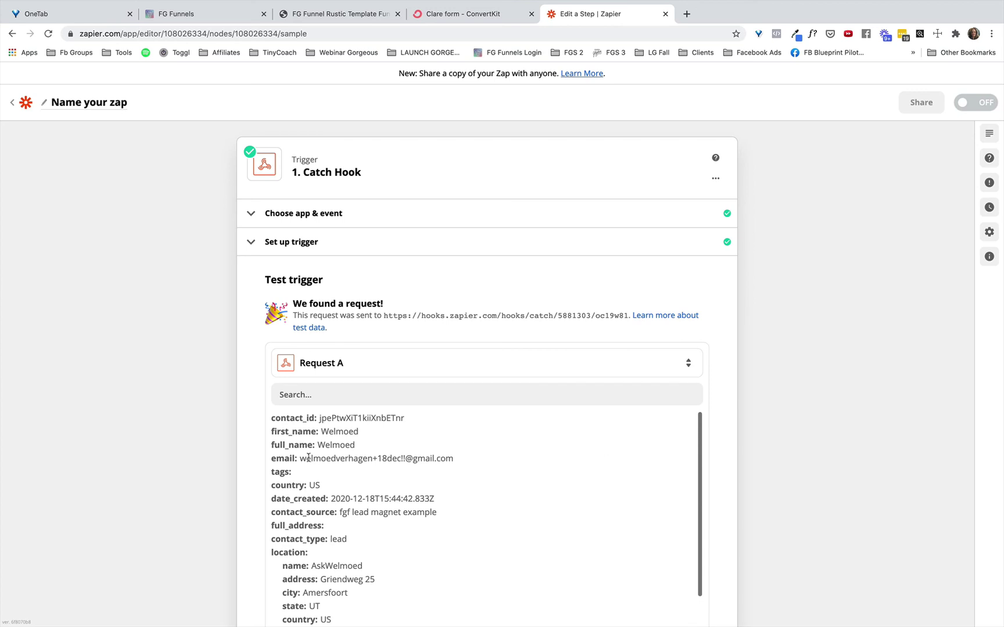
left_click_drag(301, 458, 406, 459)
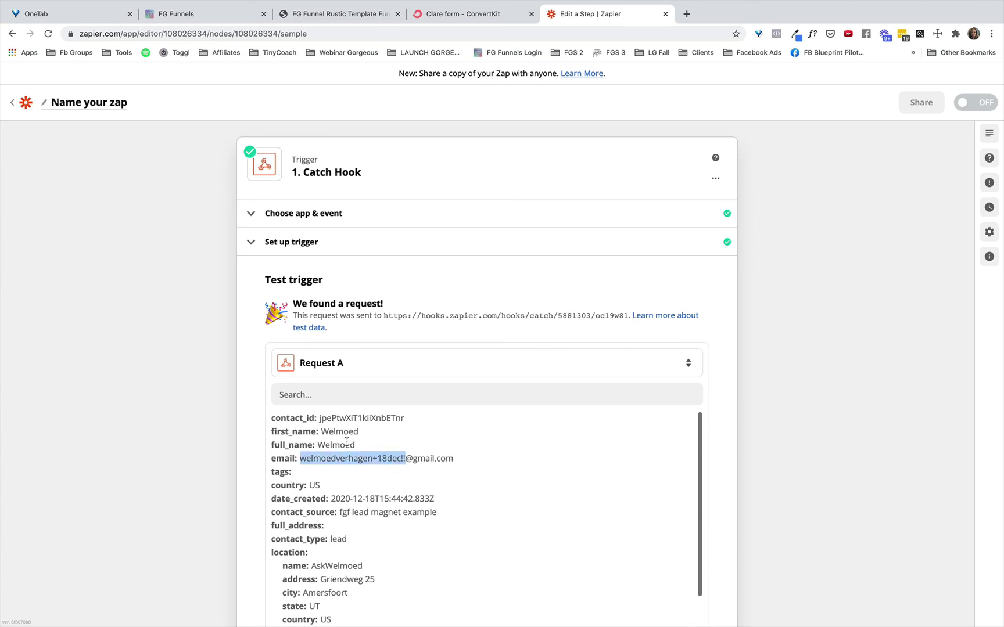
scroll(726, 421, "down", 5)
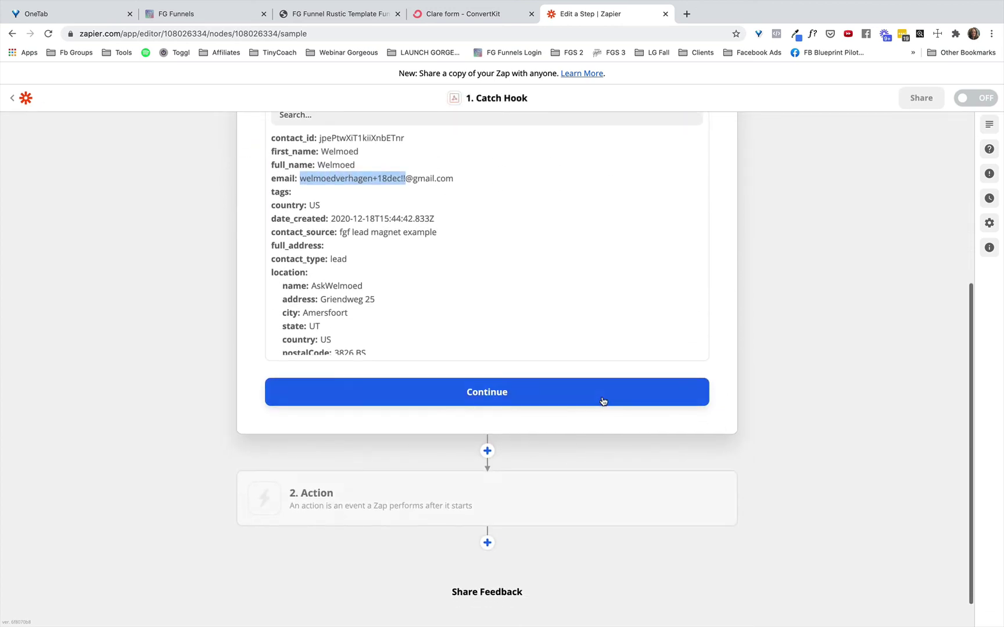
left_click(599, 399)
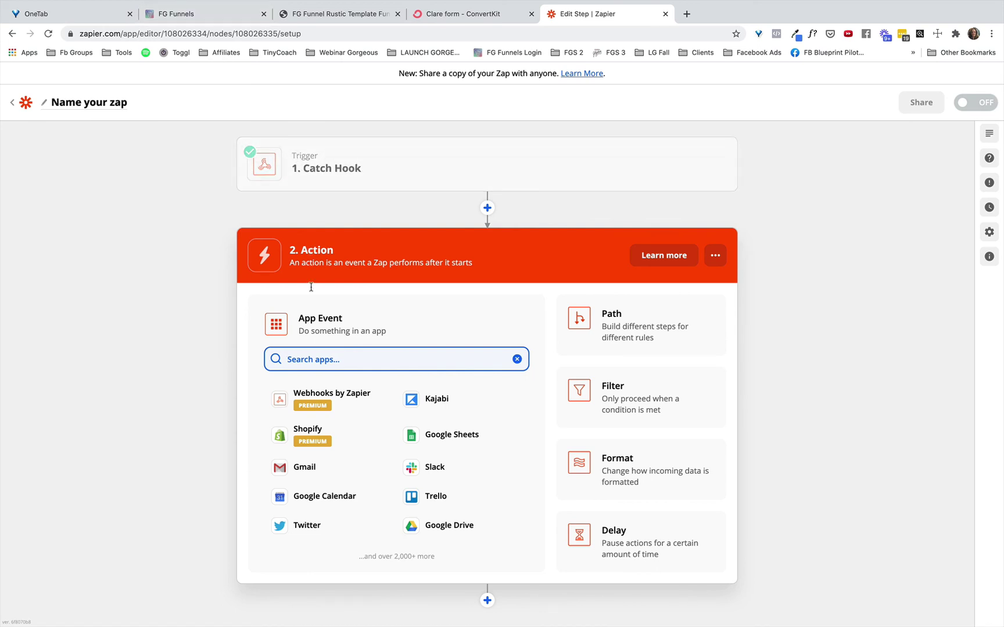
Step: Set the action to ConvertKit with the Add Subscriber to Form event, searching 'conver'
type("conver")
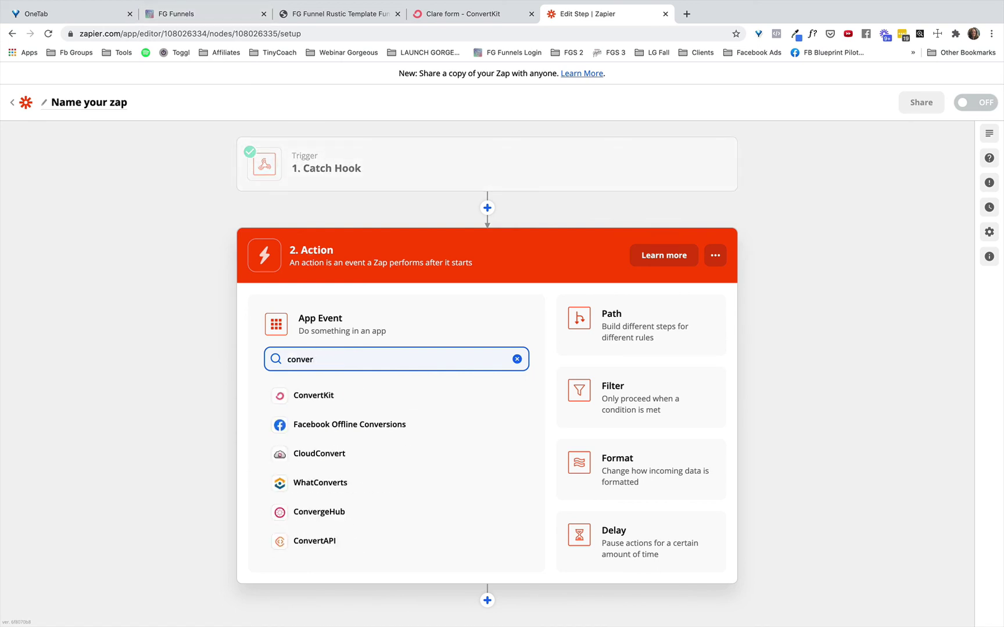
left_click(311, 396)
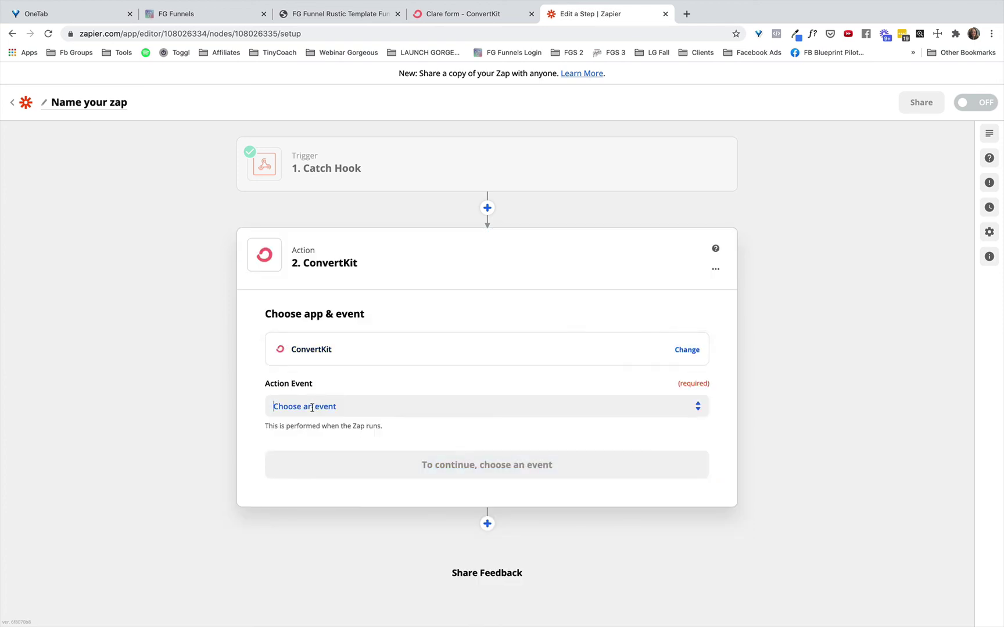
left_click(312, 405)
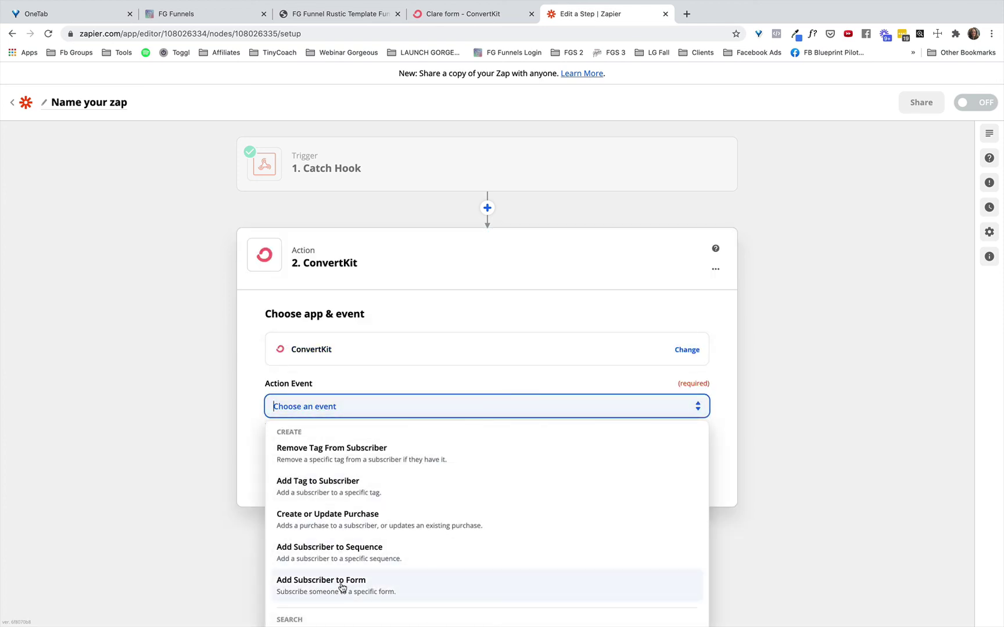
left_click(338, 584)
left_click(399, 464)
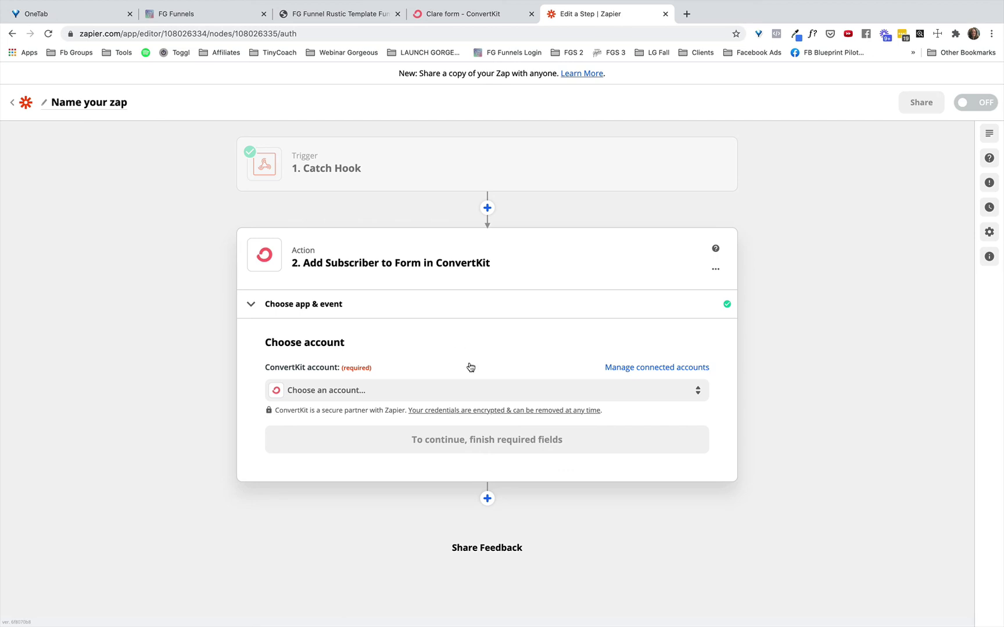
left_click(470, 15)
Step: Check the signed-in ConvertKit account from the top-right user menu
left_click(974, 77)
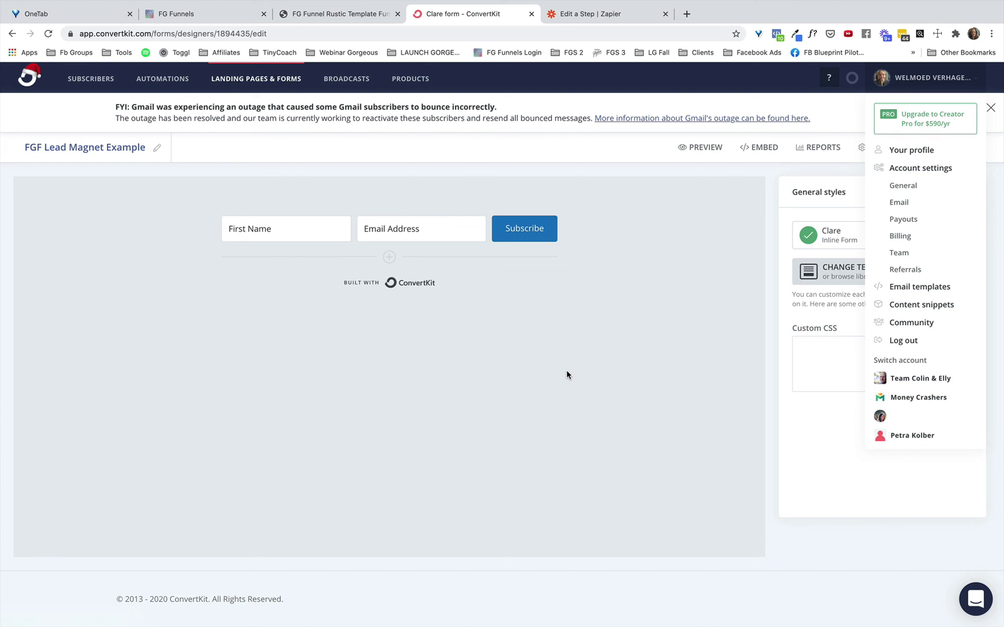
left_click(573, 15)
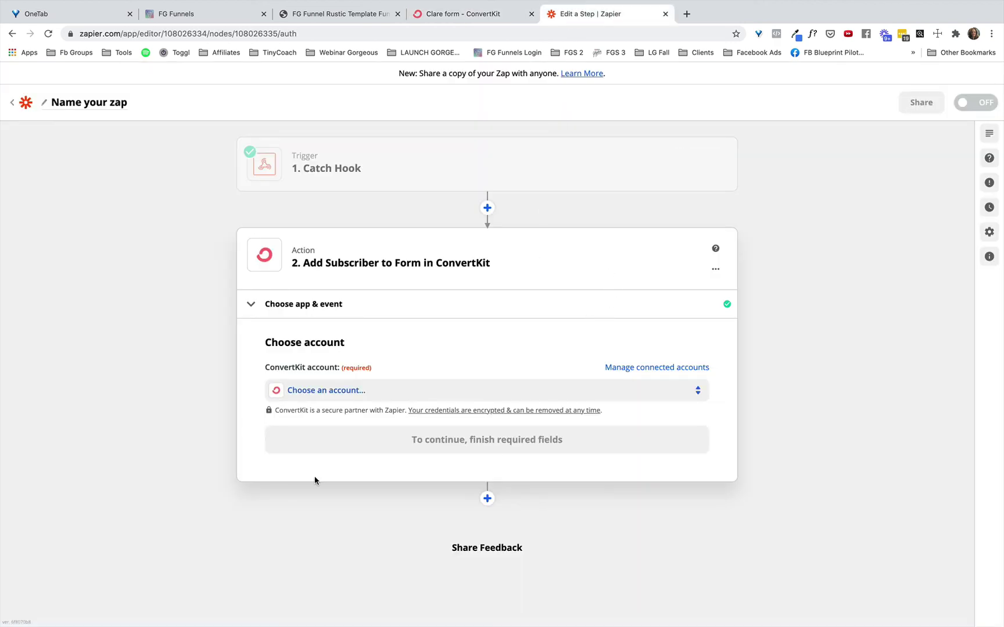
Step: Select the connected ConvertKit account for the action and continue
left_click(317, 398)
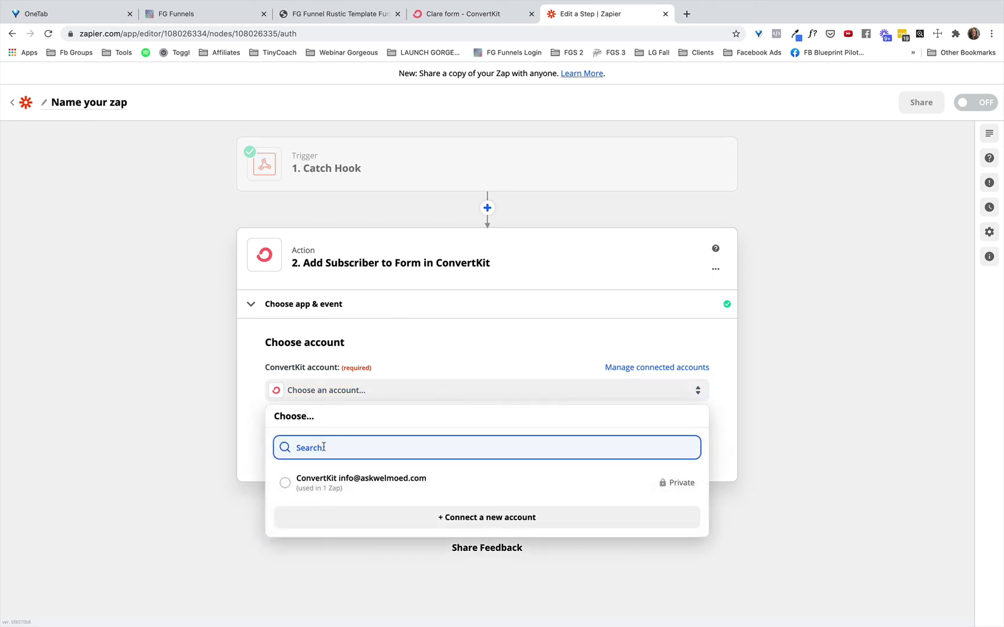
left_click(399, 485)
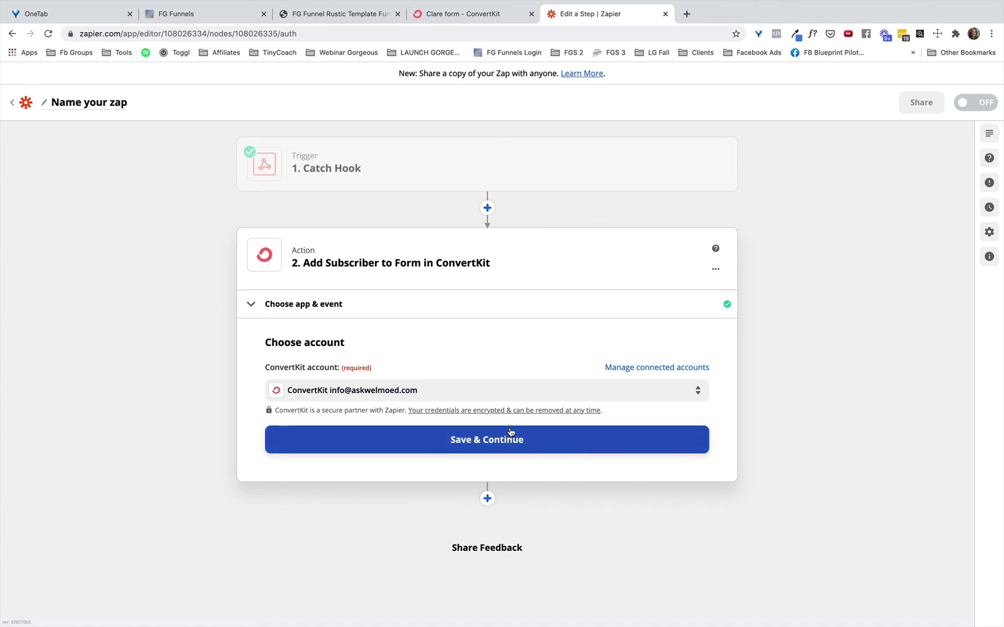
left_click(544, 447)
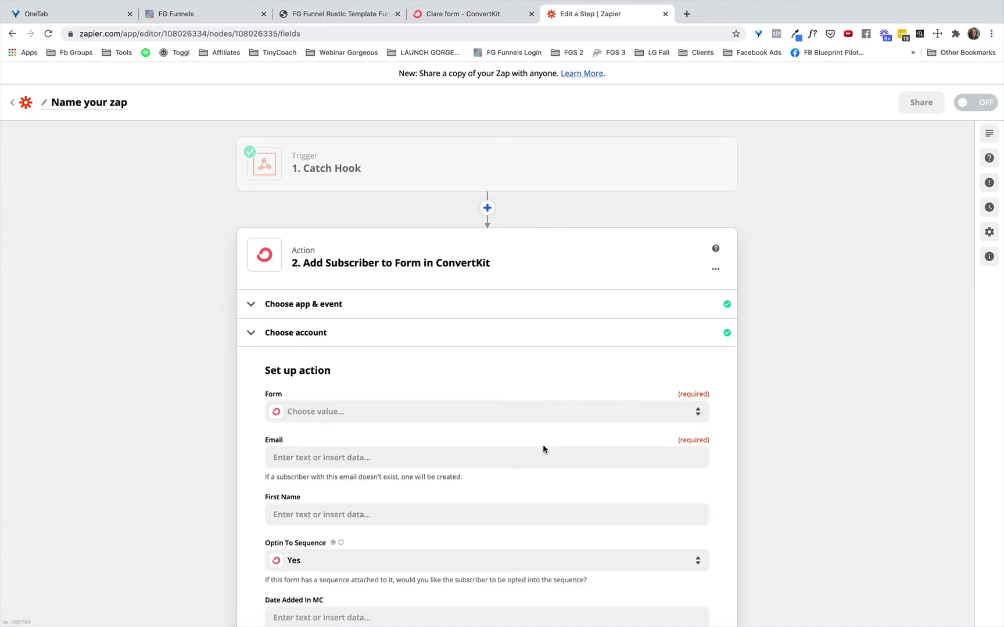
Step: Set the action's Form to FGF Lead Magnet Example, found by searching 'fgf'
scroll(543, 445, "down", 4)
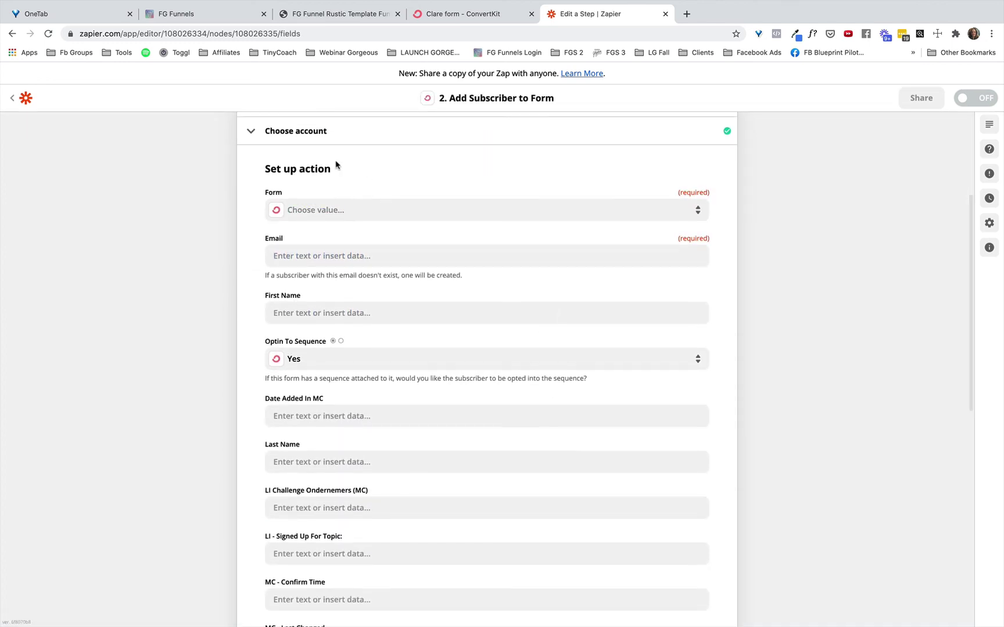
left_click(315, 211)
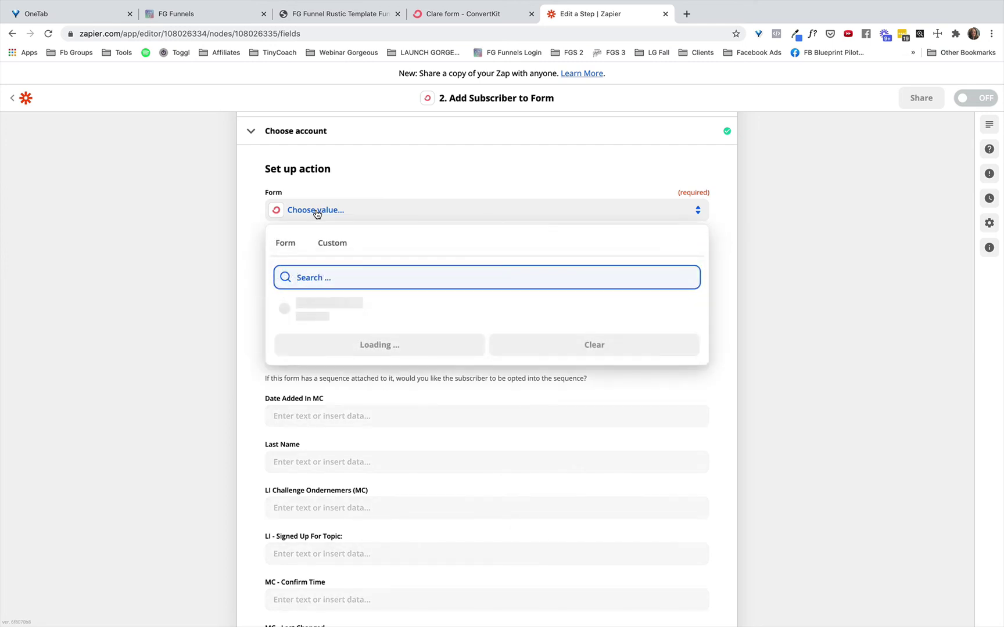
type("fgf")
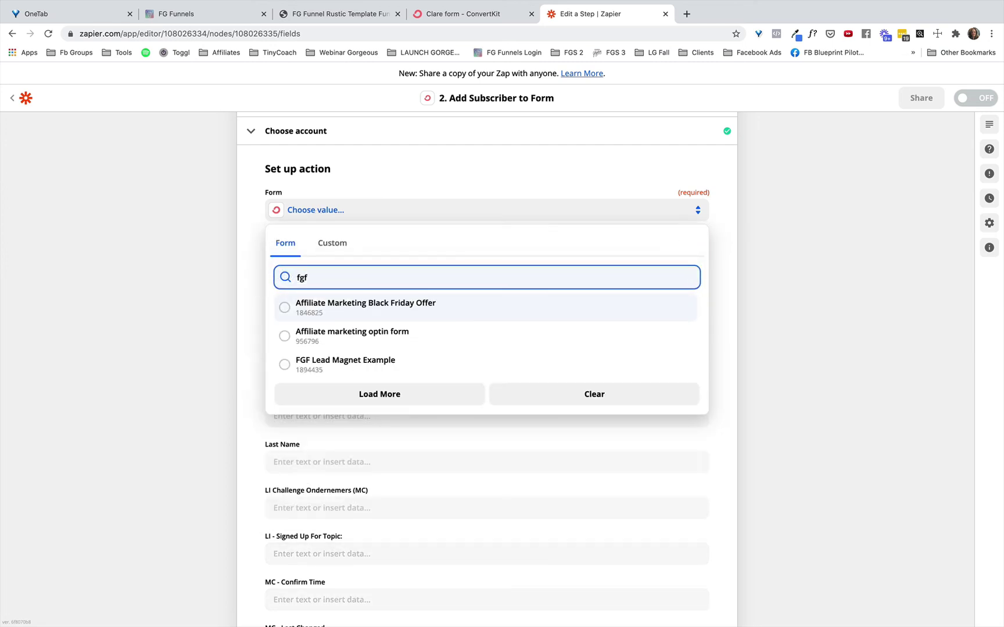
left_click(311, 365)
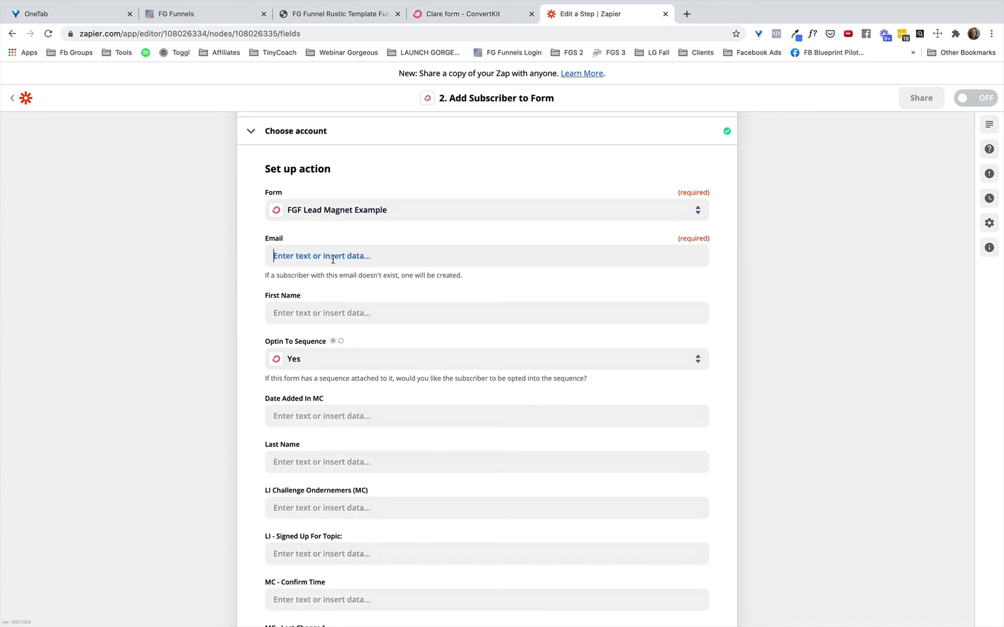
left_click(333, 259)
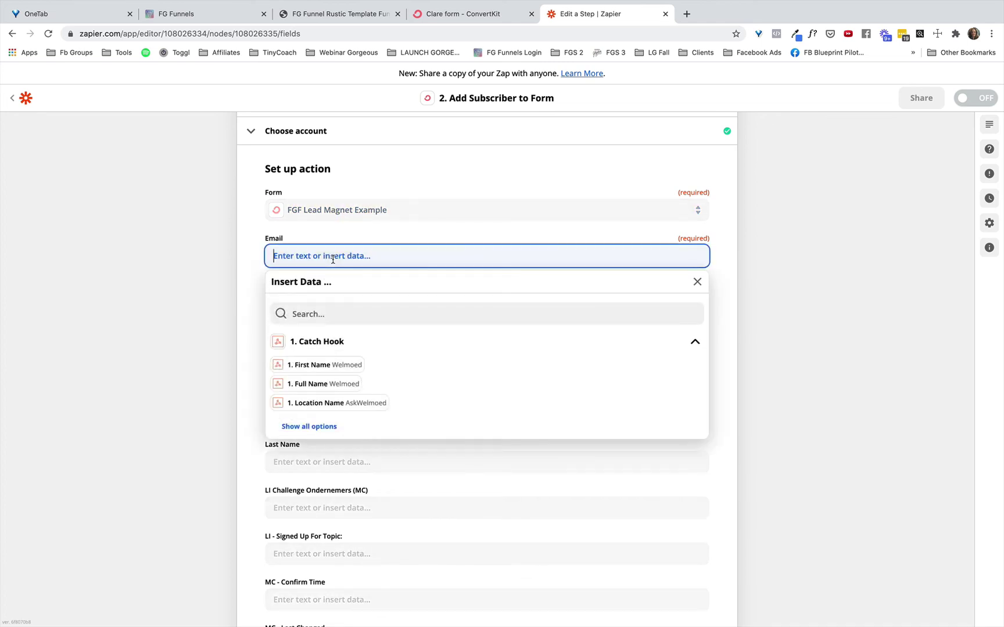
Step: Map the webhook's 1. Email into Email and 1. First Name into First Name
left_click(308, 427)
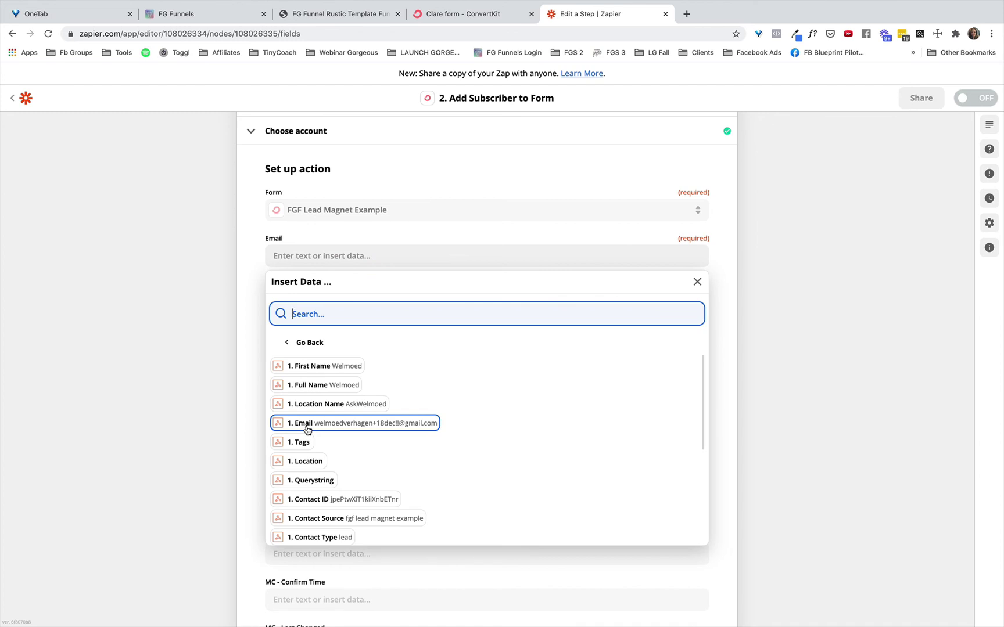
scroll(321, 475, "down", 2)
scroll(325, 478, "up", 2)
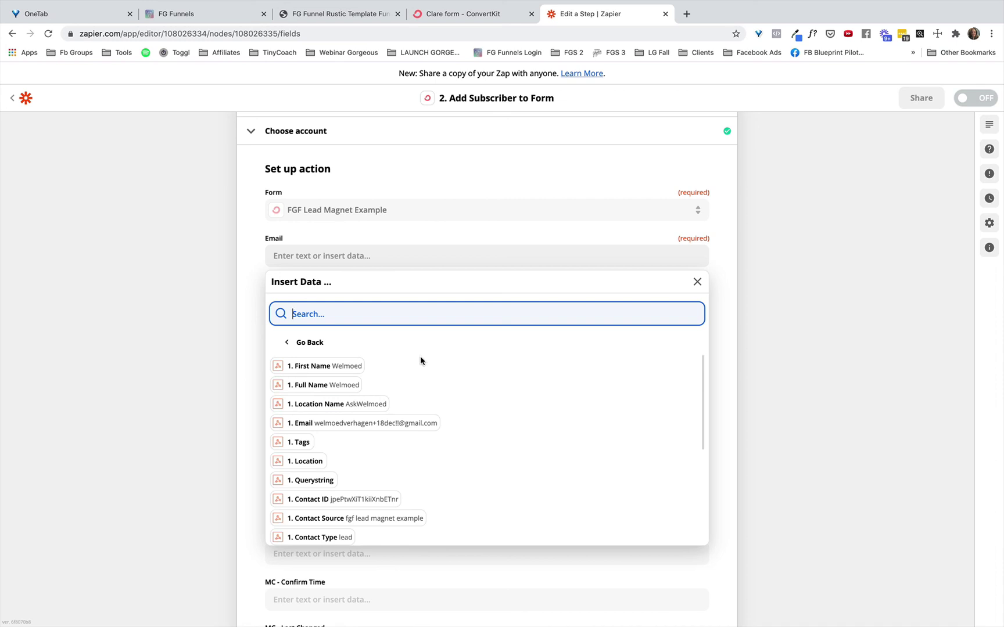
left_click(315, 428)
left_click(289, 314)
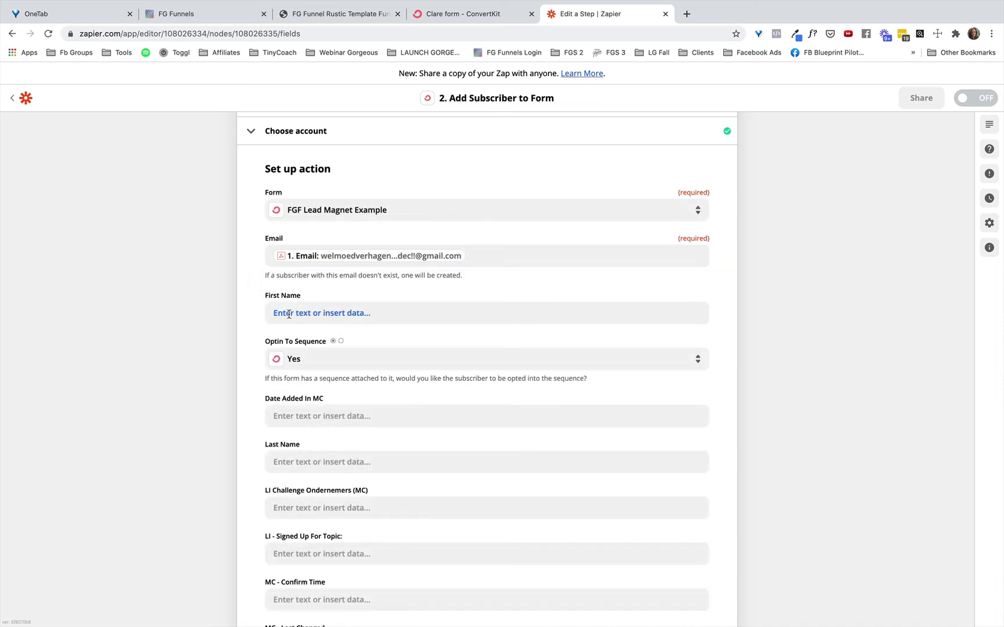
left_click(305, 427)
left_click(253, 352)
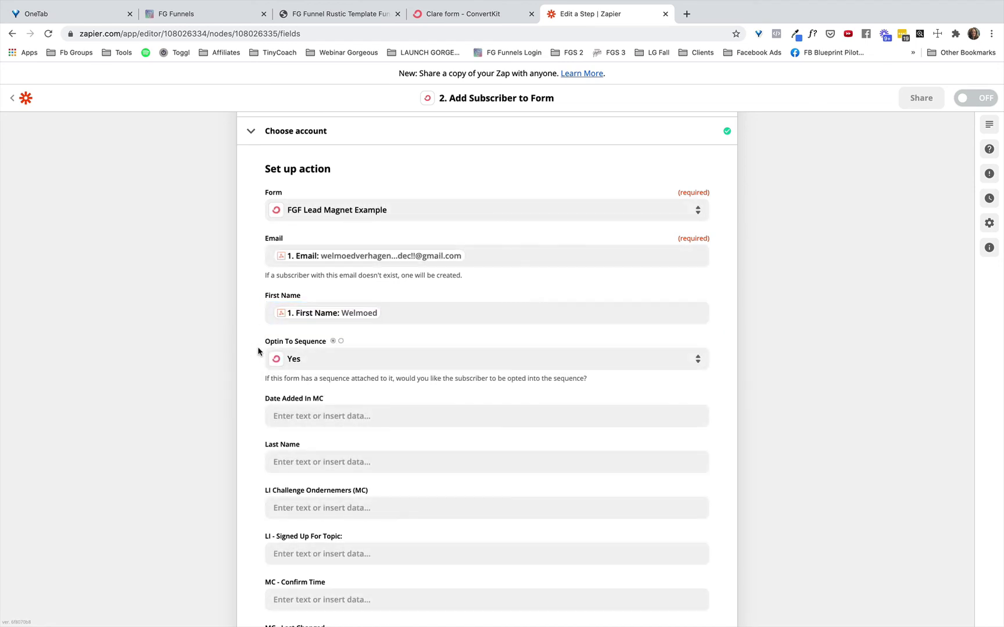
Step: Set Optin To Sequence to No and save the ConvertKit action setup
left_click(291, 360)
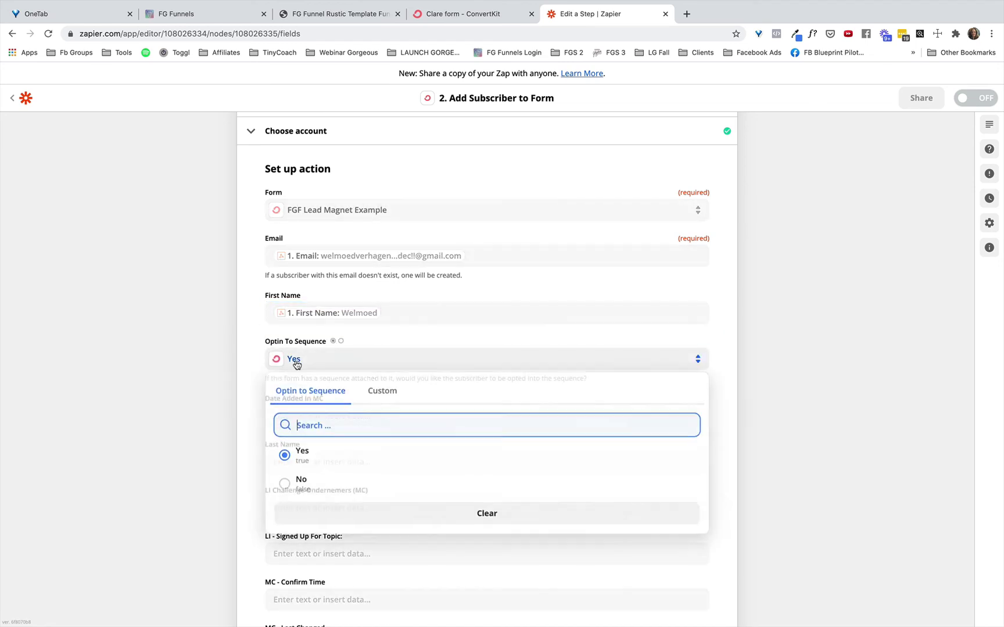
left_click(303, 490)
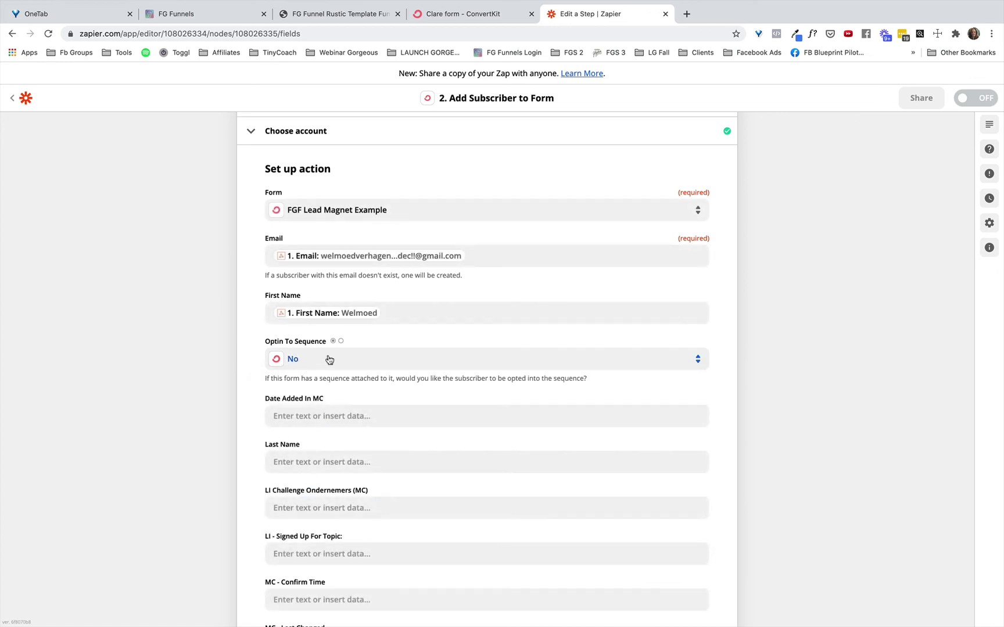
scroll(254, 353, "down", 2)
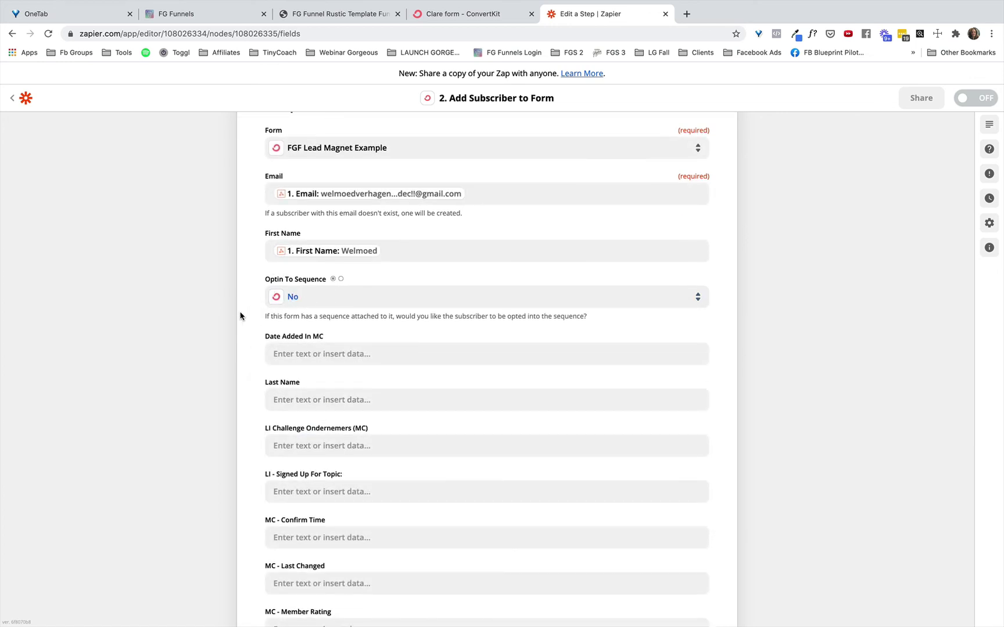
scroll(248, 312, "down", 10)
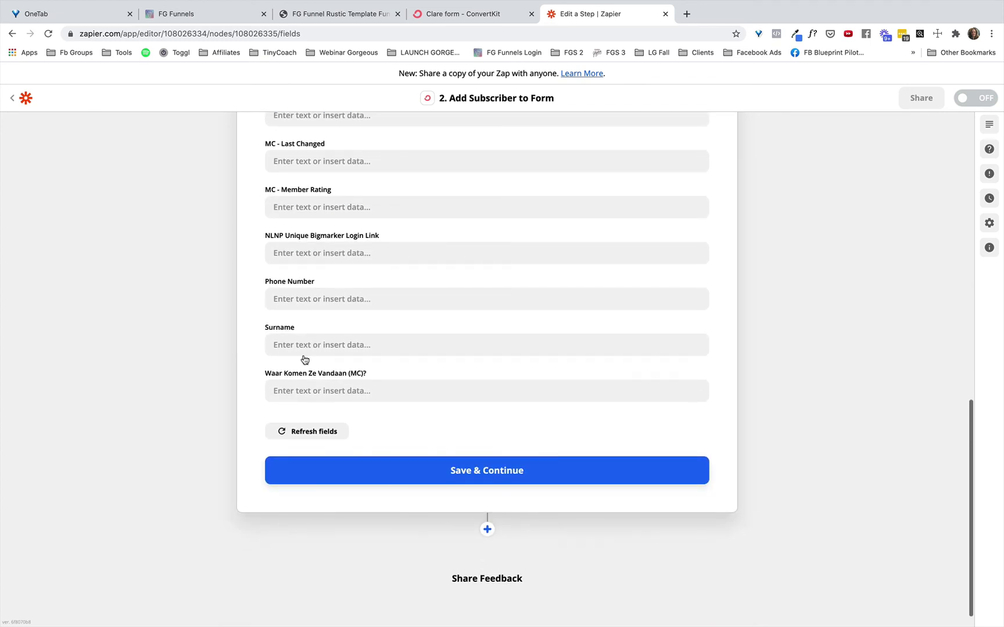
scroll(246, 227, "up", 6)
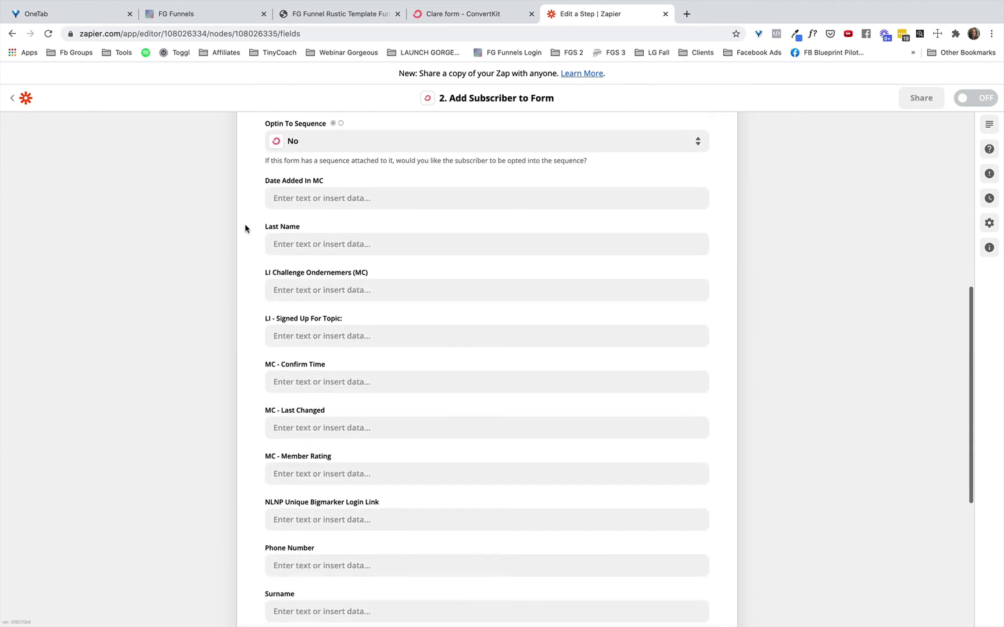
scroll(245, 229, "down", 7)
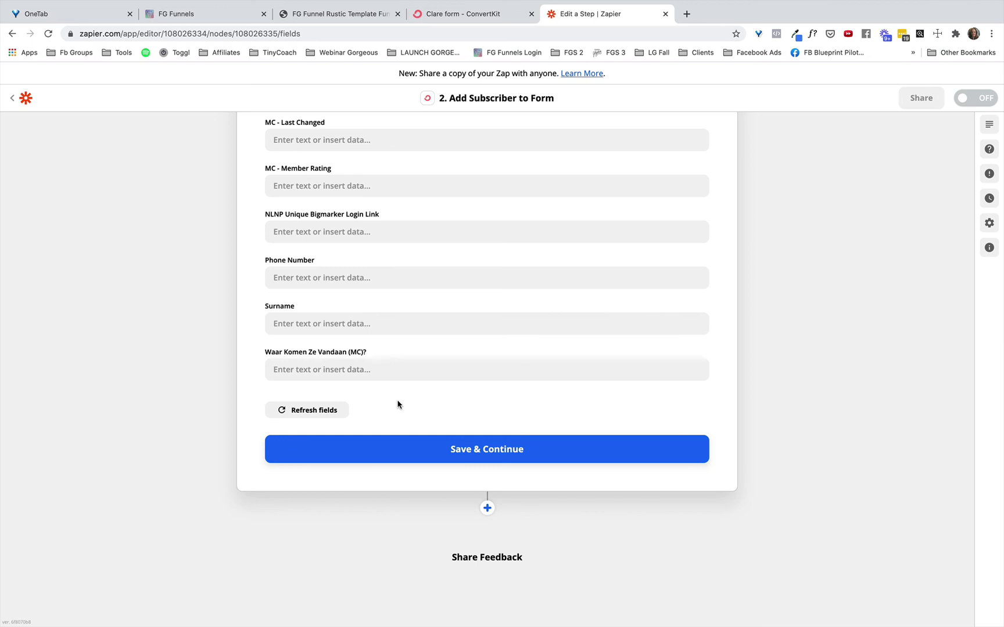
left_click(484, 451)
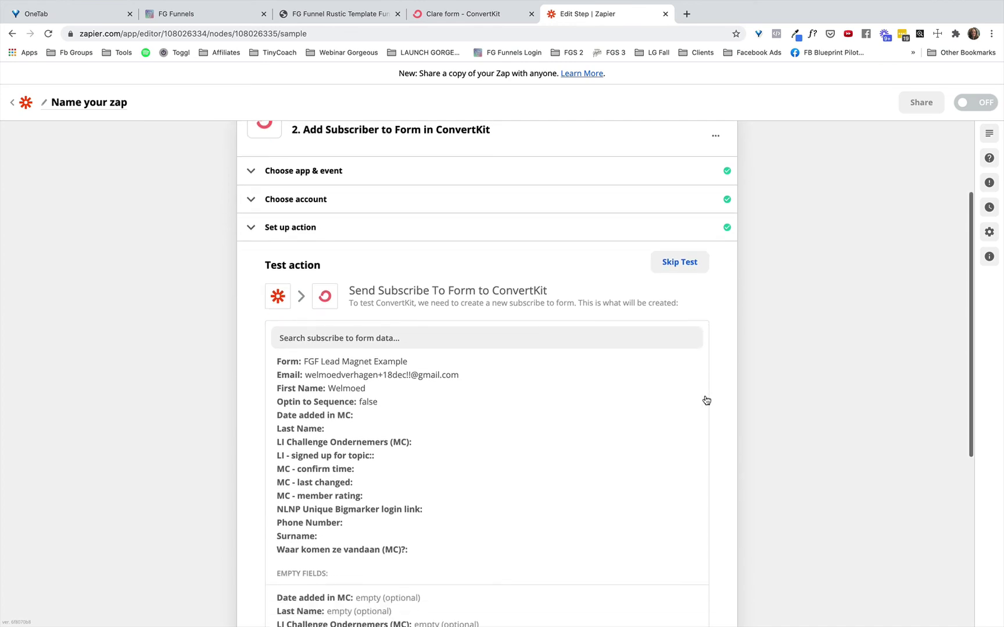
Step: Send a test subscriber to the ConvertKit form, then return to the ConvertKit form editor
scroll(523, 406, "down", 3)
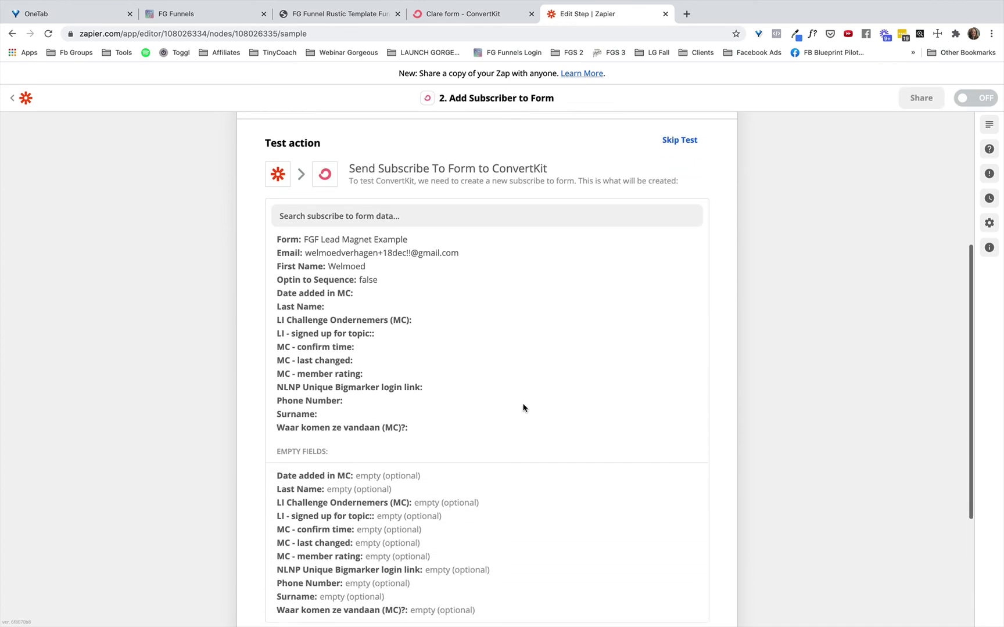
scroll(523, 406, "down", 3)
left_click(555, 573)
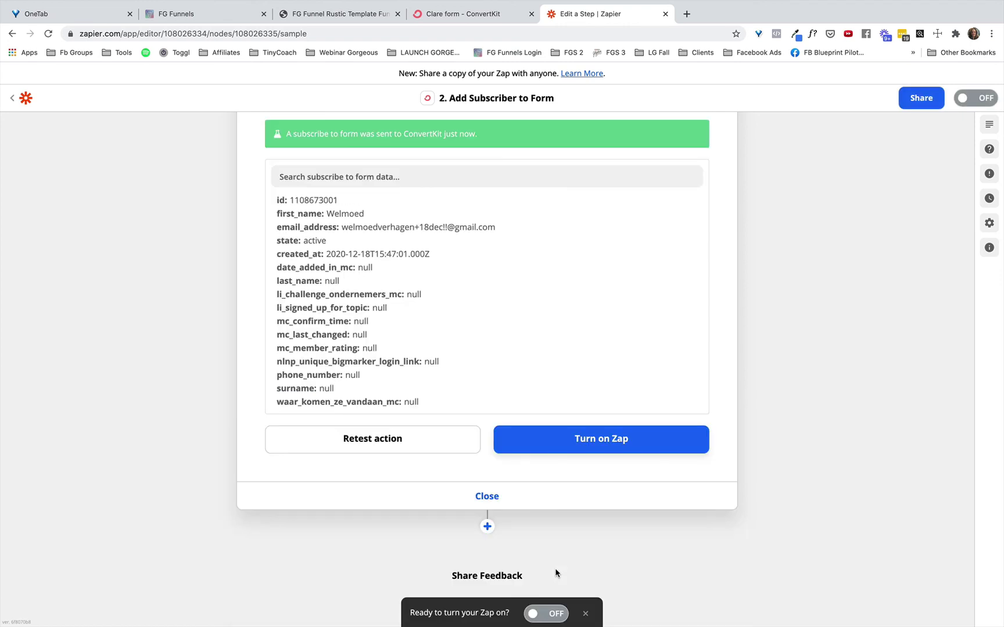
left_click(434, 14)
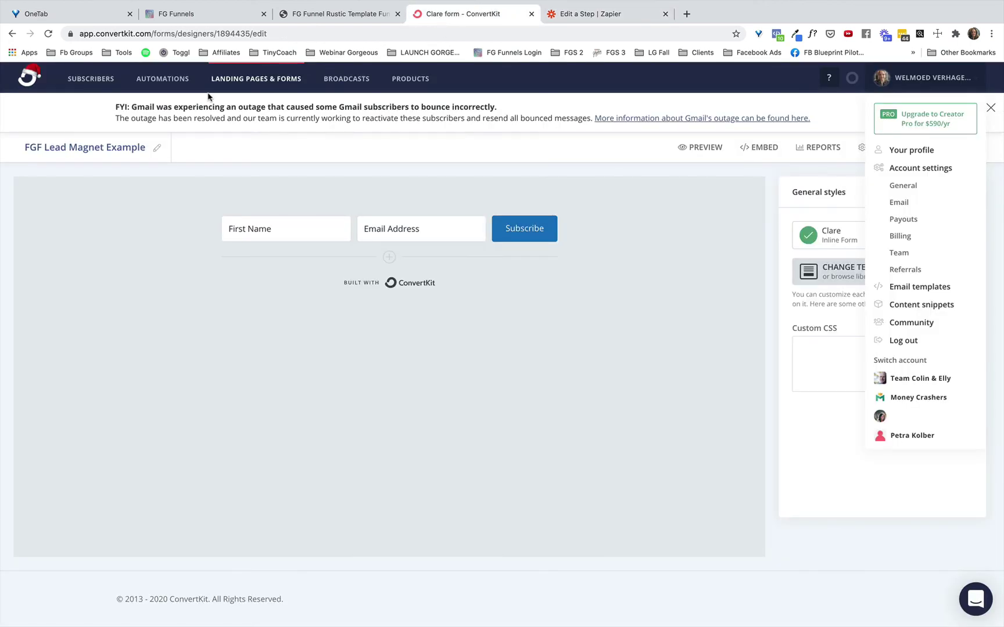
Step: Check ConvertKit's subscriber list for the test lead, then turn the zap on in Zapier
left_click(75, 79)
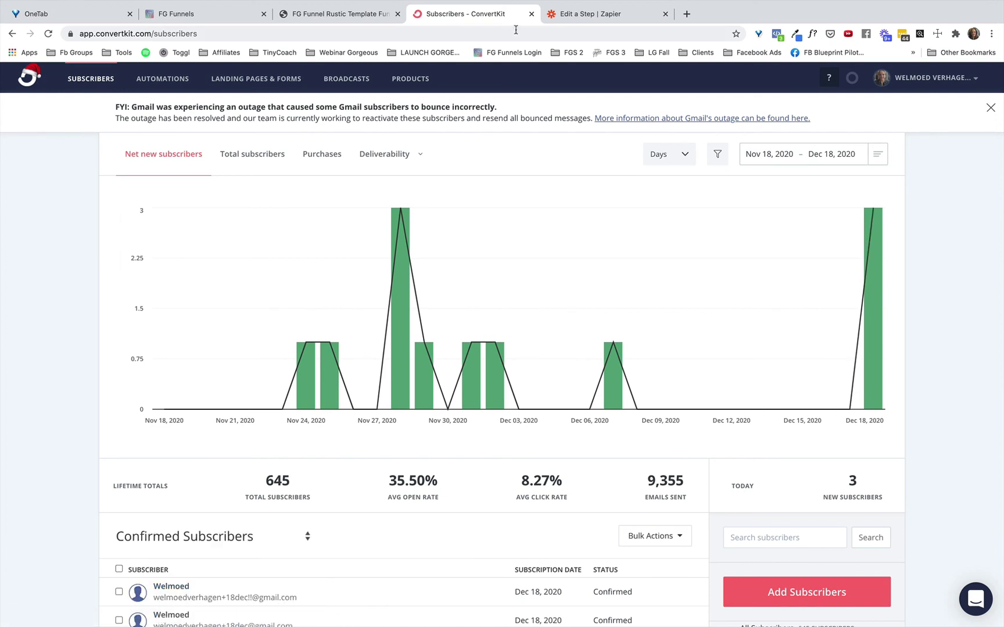
left_click(569, 18)
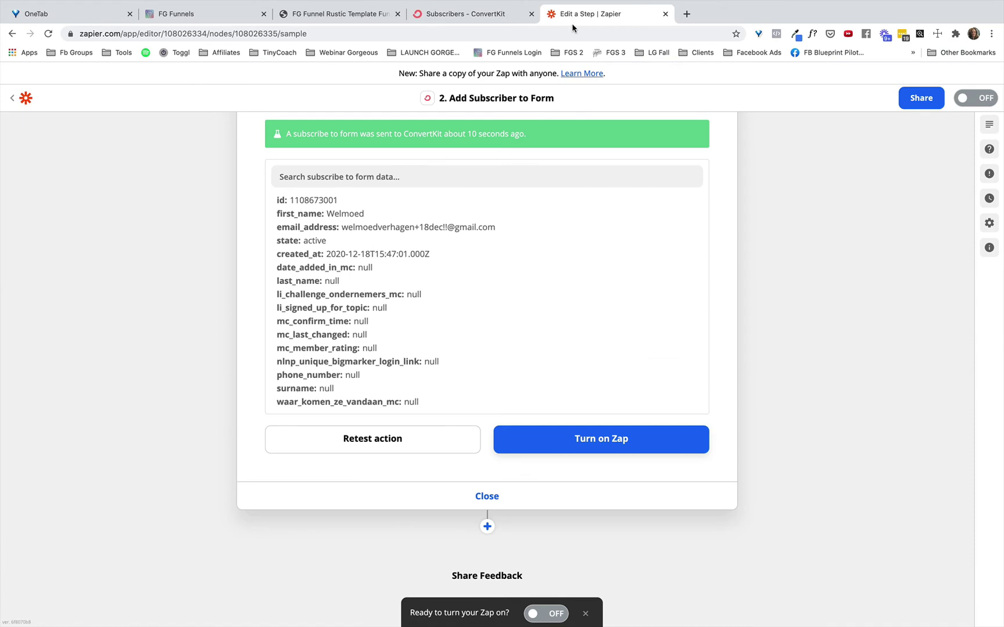
left_click(632, 441)
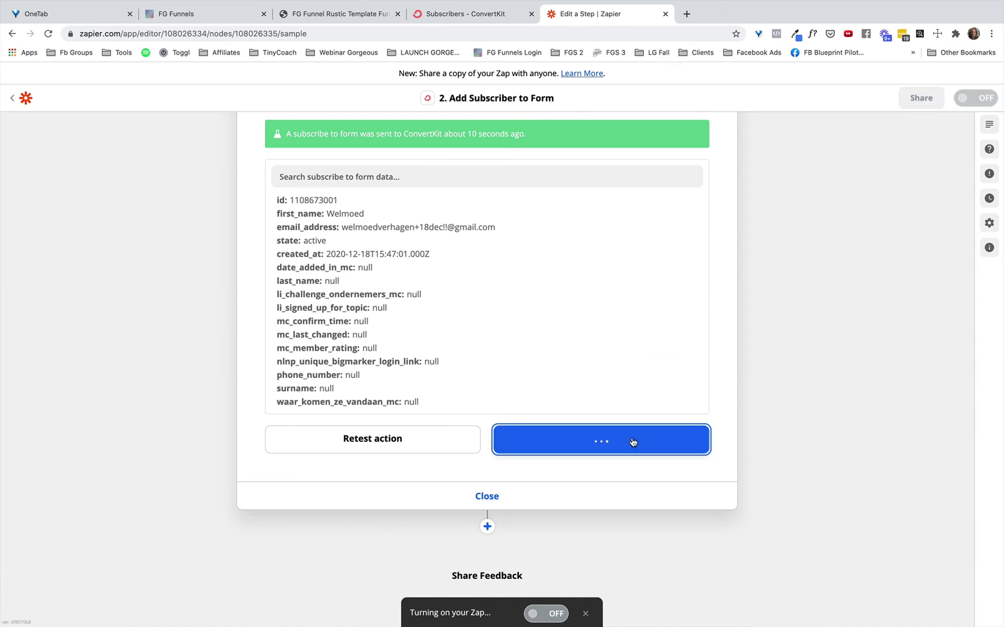